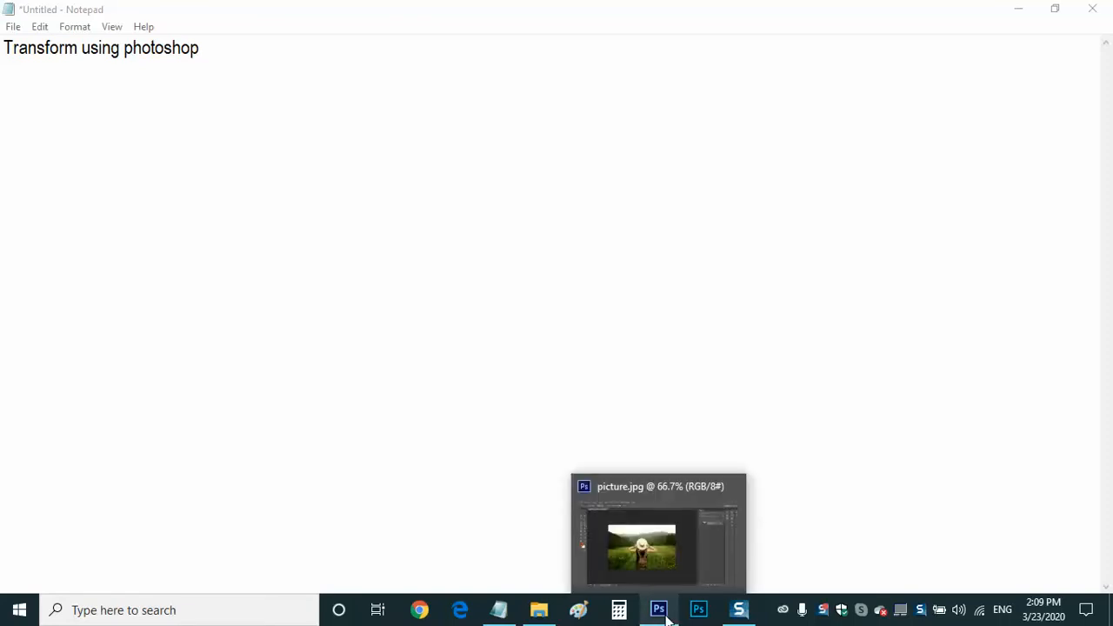
Step: Switch to Photoshop, draw a rectangular marquee selection around the woman in picture.jpg, and clear it
{"action": "left_click", "coordinate": [668, 618]}
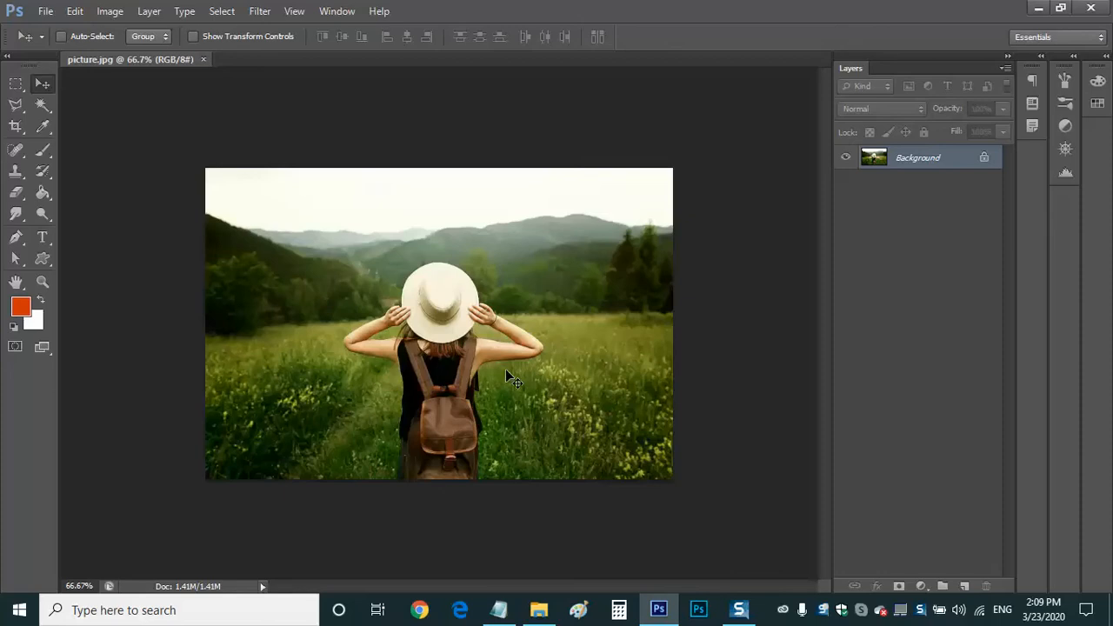
{"action": "left_click", "coordinate": [15, 90]}
{"action": "left_click_drag", "start_coordinate": [311, 240], "coordinate": [544, 448]}
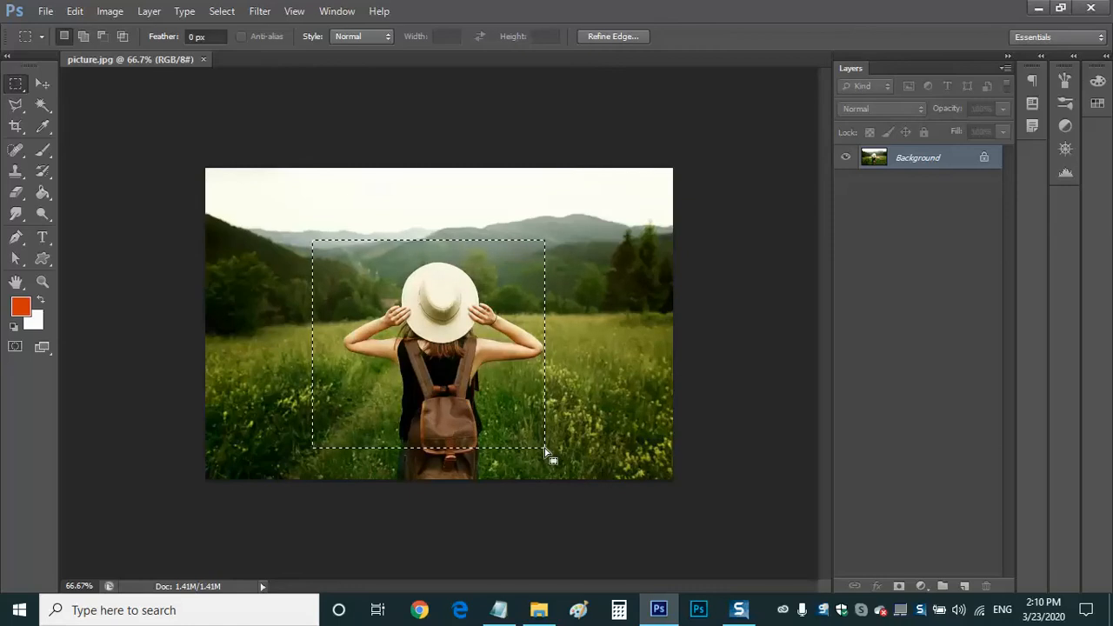
{"action": "left_click", "coordinate": [228, 13]}
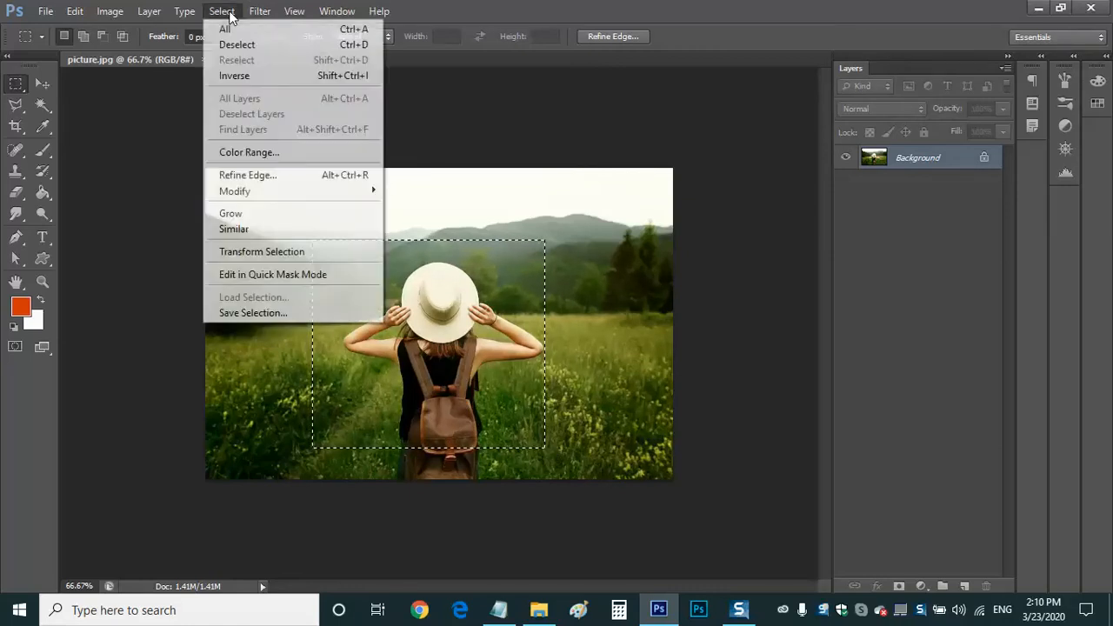
{"action": "left_click", "coordinate": [237, 45]}
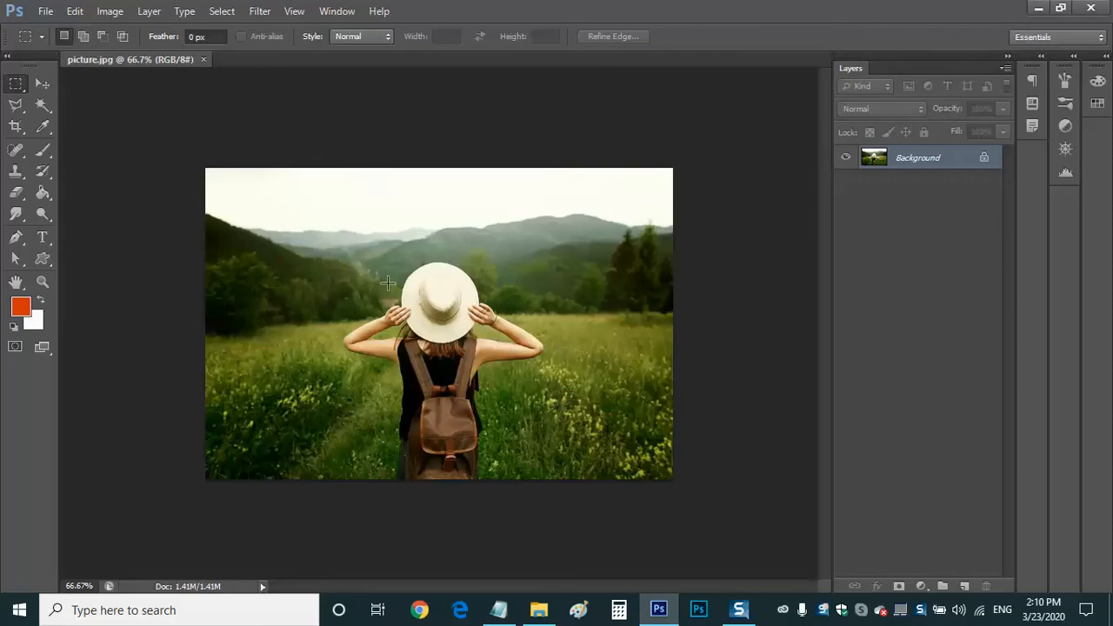
Step: Compare the availability of the Transform commands without a selection and with a rectangular selection around the woman
{"action": "left_click", "coordinate": [74, 13]}
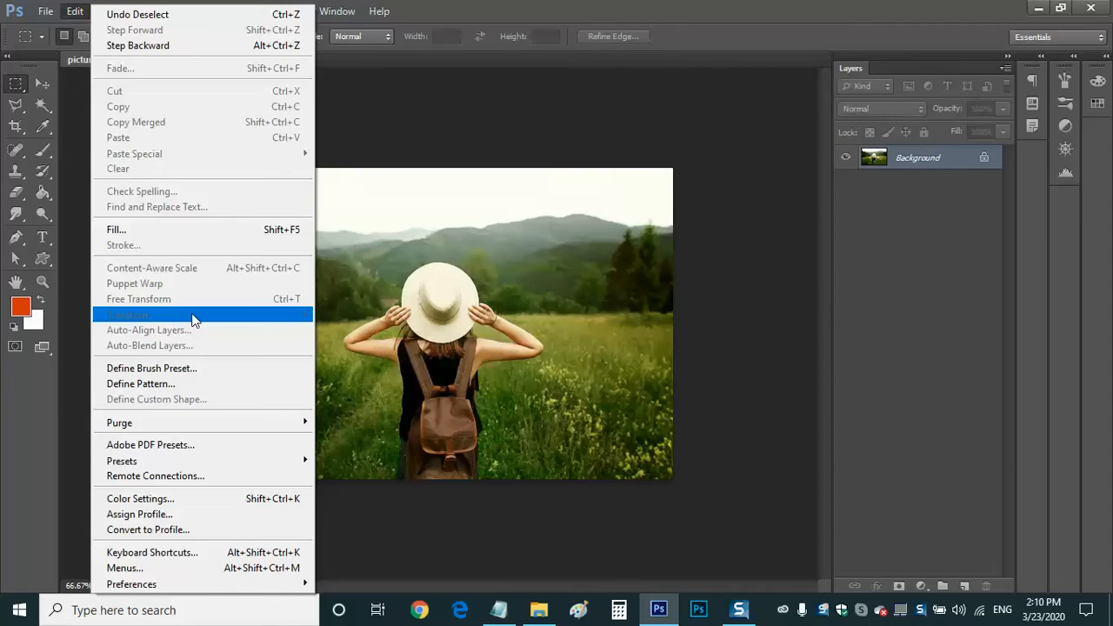
{"action": "left_click", "coordinate": [77, 16]}
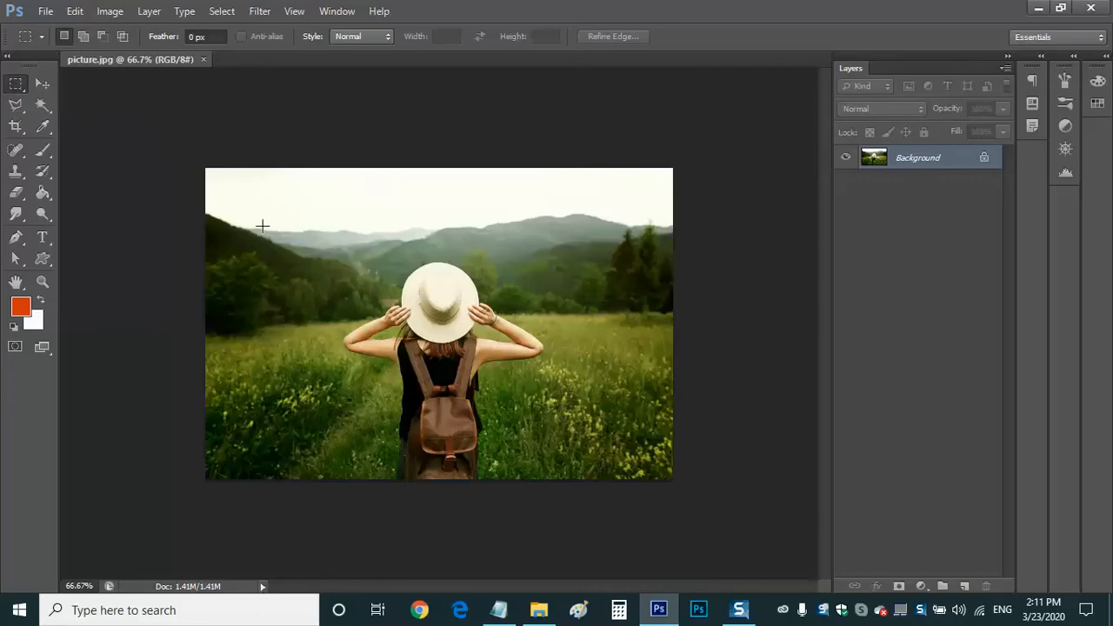
{"action": "left_click", "coordinate": [17, 86]}
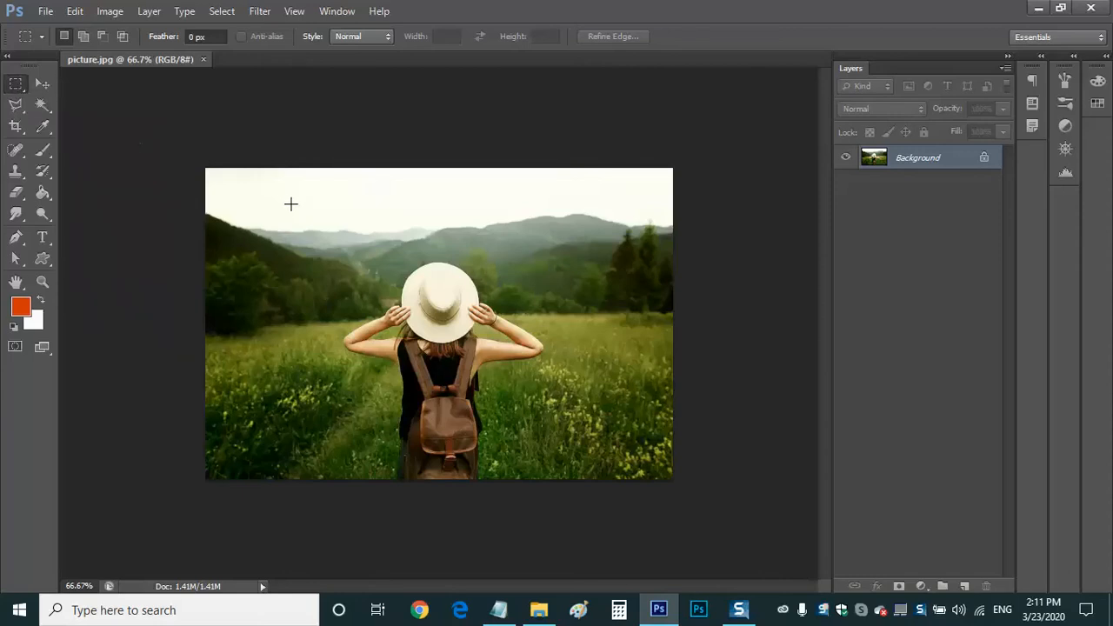
{"action": "left_click_drag", "start_coordinate": [327, 238], "coordinate": [568, 405]}
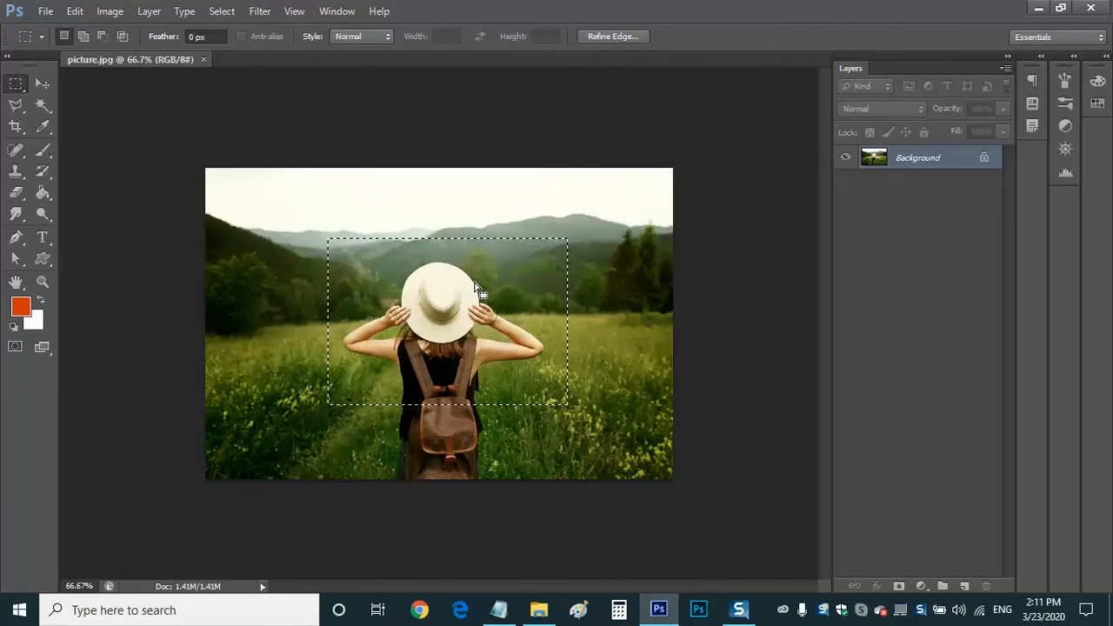
{"action": "left_click", "coordinate": [75, 12]}
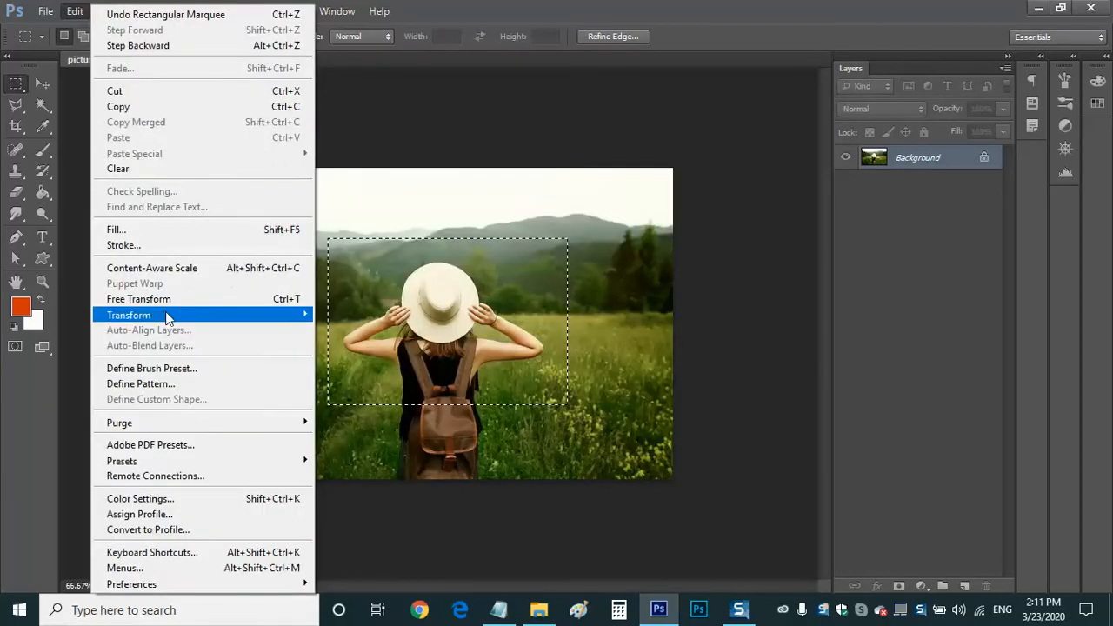
{"action": "mouse_move", "coordinate": [167, 315]}
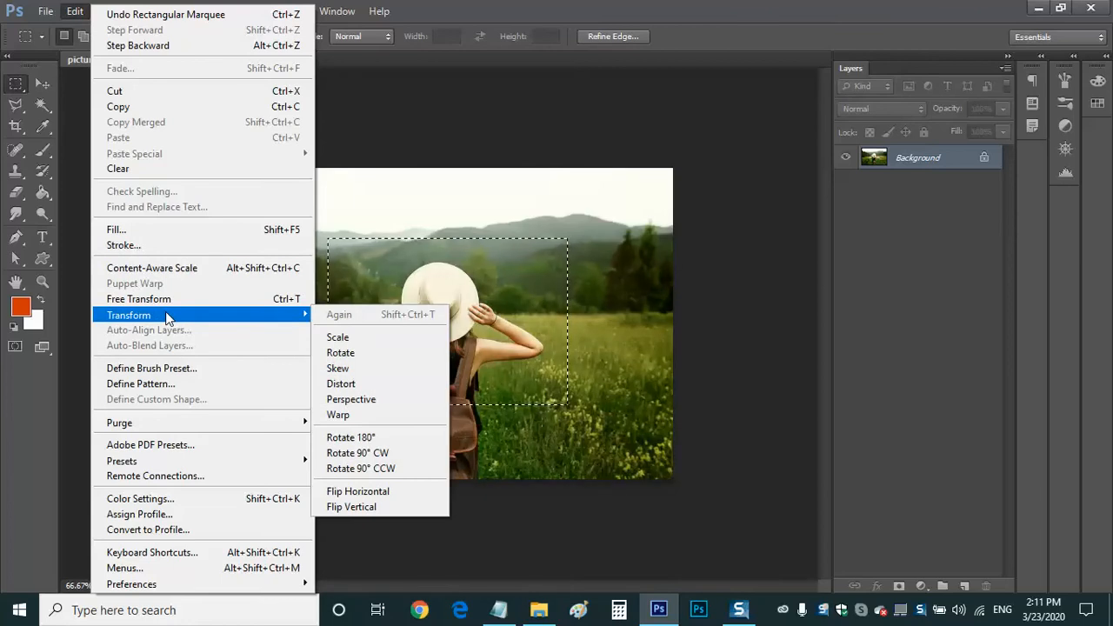
{"action": "left_click", "coordinate": [77, 14]}
Step: Deselect the rectangular area and check the Transform command's availability again
{"action": "left_click", "coordinate": [224, 15]}
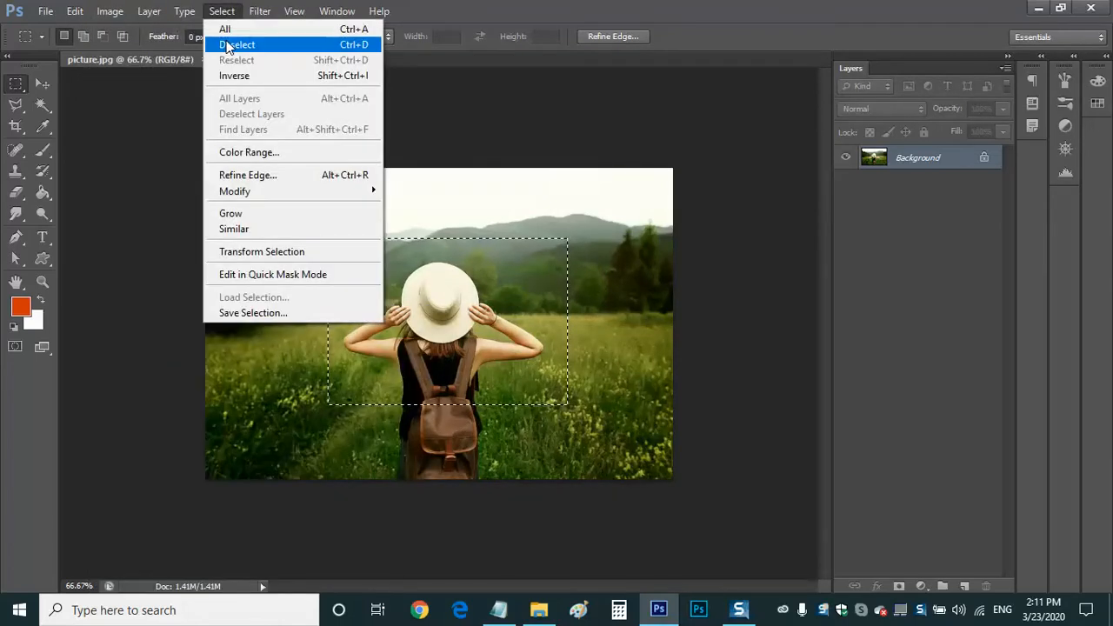
{"action": "left_click", "coordinate": [235, 45]}
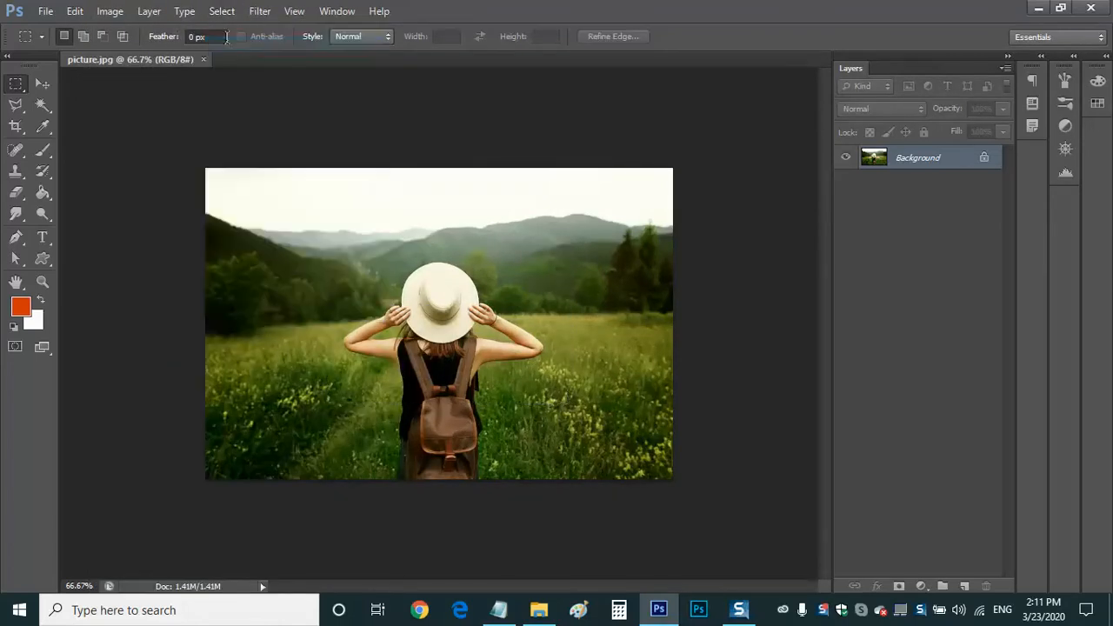
{"action": "left_click", "coordinate": [74, 13]}
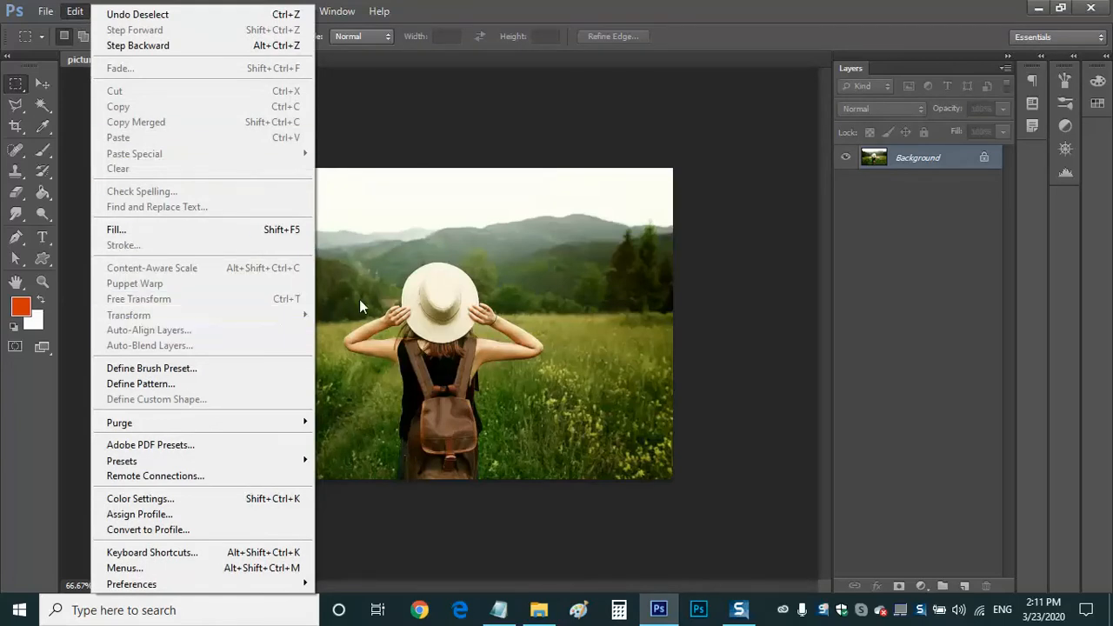
{"action": "left_click", "coordinate": [382, 300]}
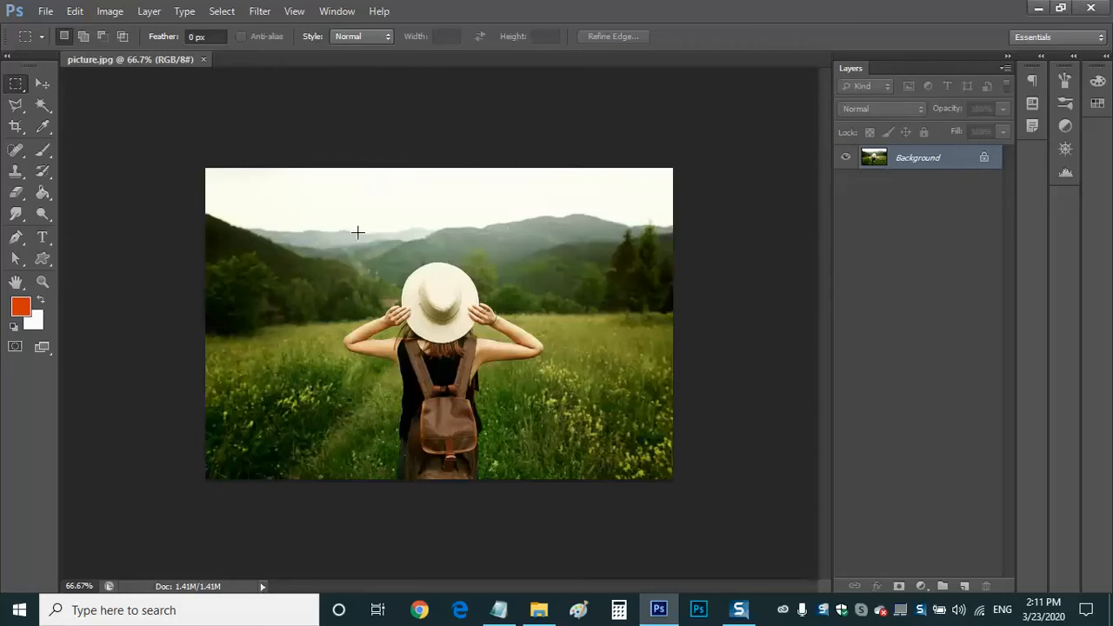
Step: Select a rectangular area around the woman's hat, arms and upper backpack, and review the available Transform commands
{"action": "left_click_drag", "start_coordinate": [348, 251], "coordinate": [557, 415]}
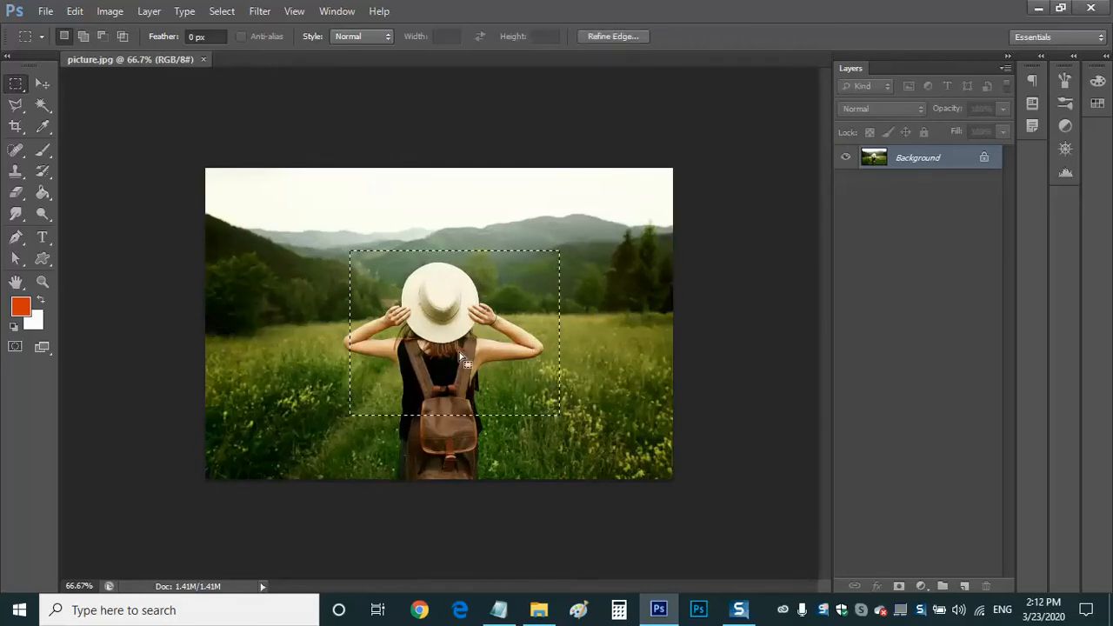
{"action": "left_click", "coordinate": [73, 12]}
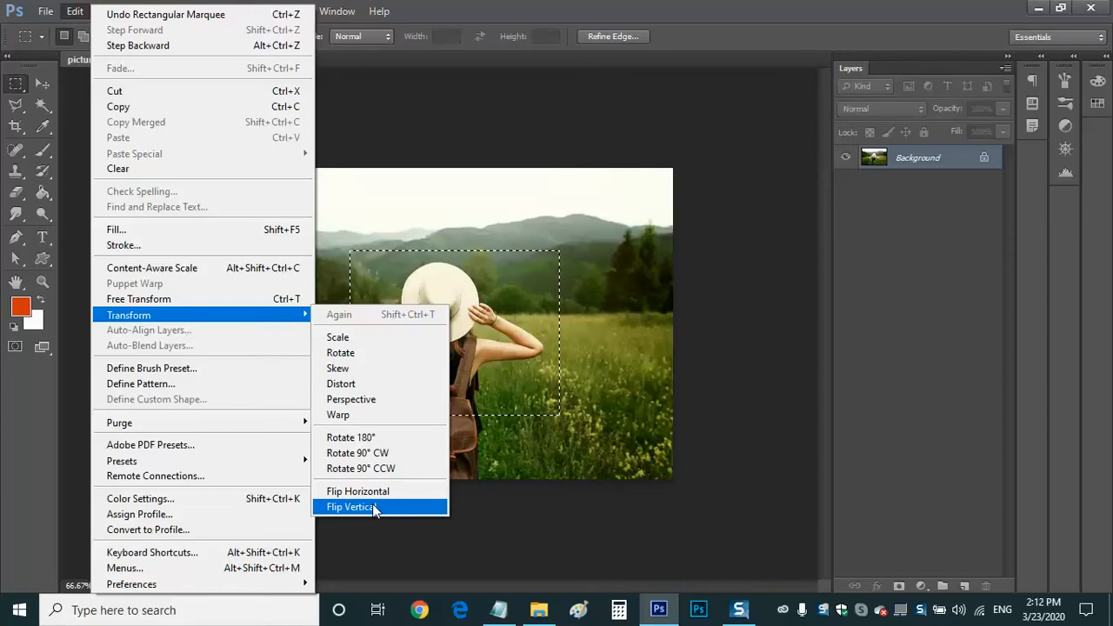
{"action": "left_click", "coordinate": [379, 458]}
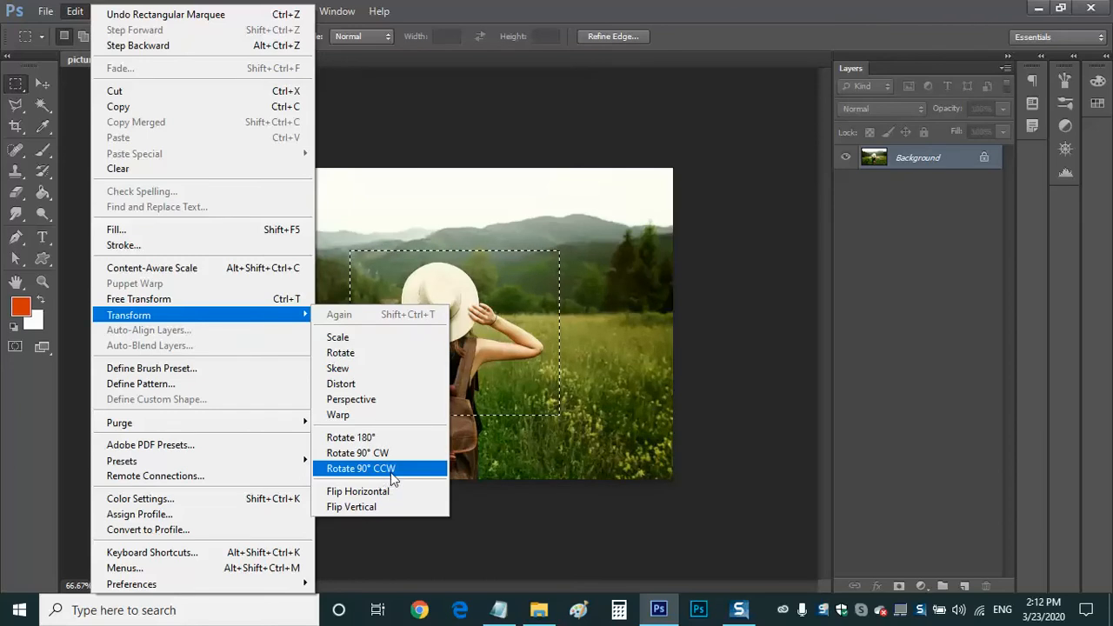
{"action": "left_click", "coordinate": [390, 472]}
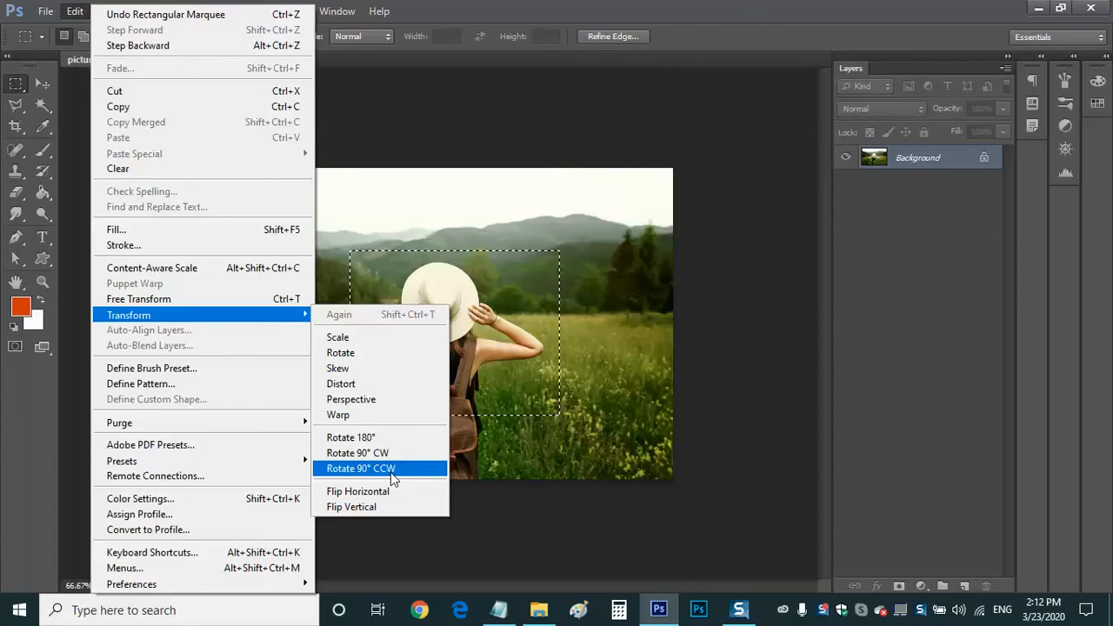
Step: Scale the selected area of the woman to about 188% width and 153% height and apply the transform
{"action": "left_click", "coordinate": [371, 341]}
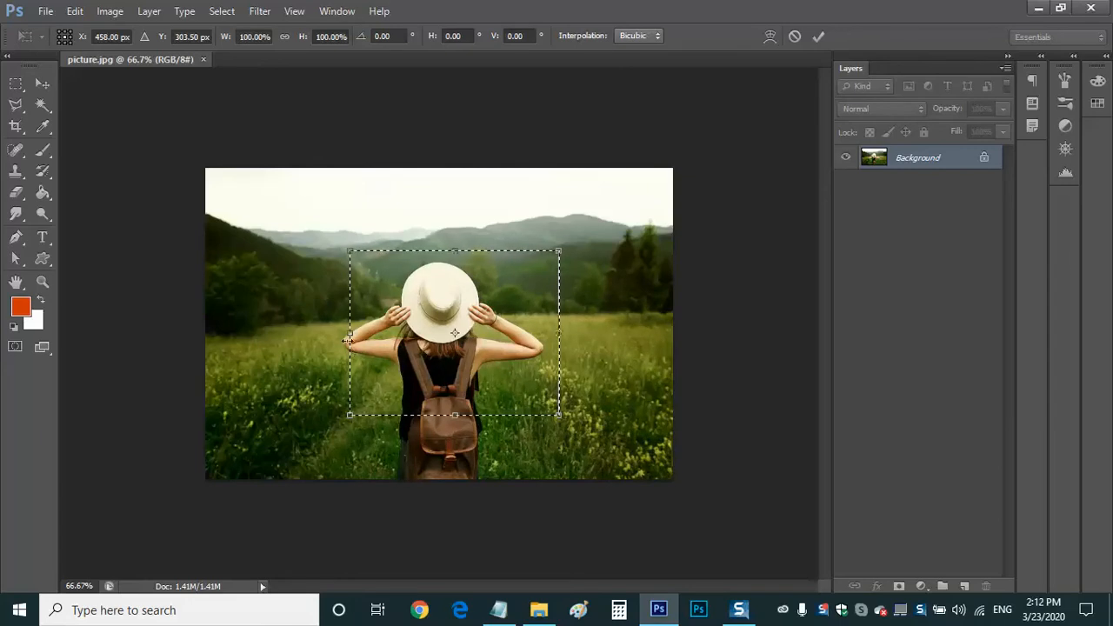
{"action": "left_click_drag", "start_coordinate": [349, 336], "coordinate": [238, 335]}
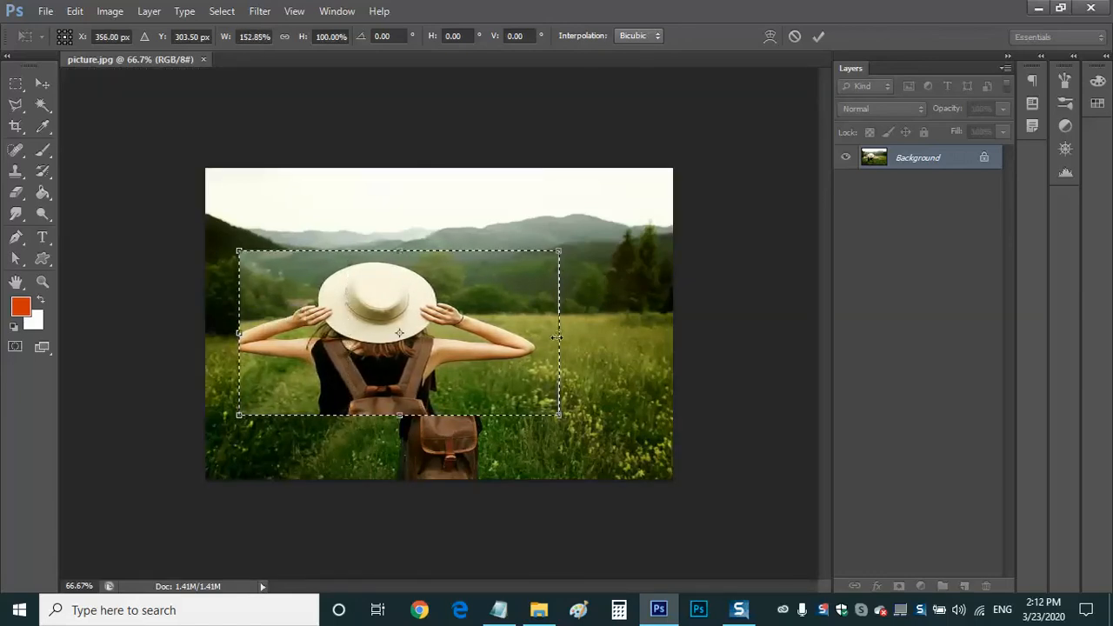
{"action": "left_click_drag", "start_coordinate": [557, 337], "coordinate": [605, 337]}
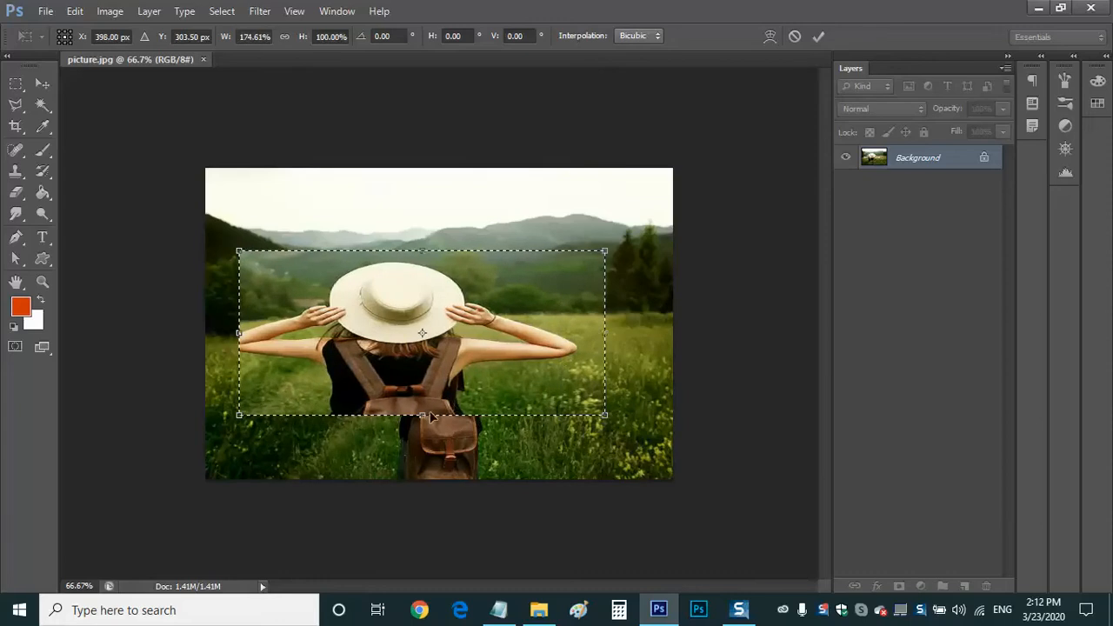
{"action": "left_click_drag", "start_coordinate": [423, 416], "coordinate": [422, 445]}
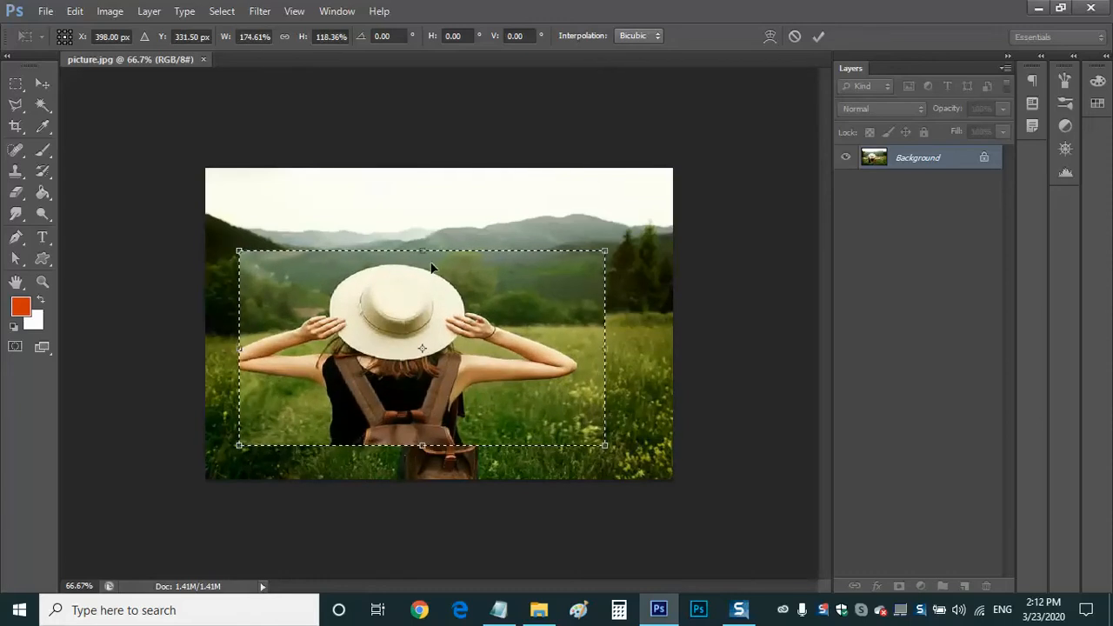
{"action": "left_click_drag", "start_coordinate": [422, 251], "coordinate": [423, 218]}
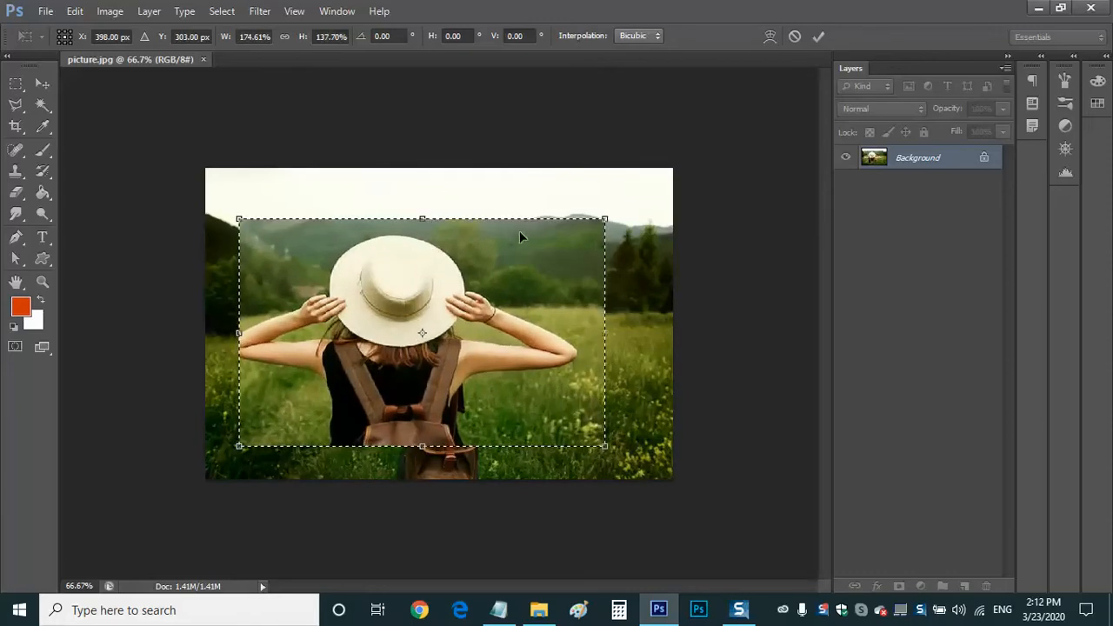
{"action": "left_click_drag", "start_coordinate": [604, 219], "coordinate": [636, 190]}
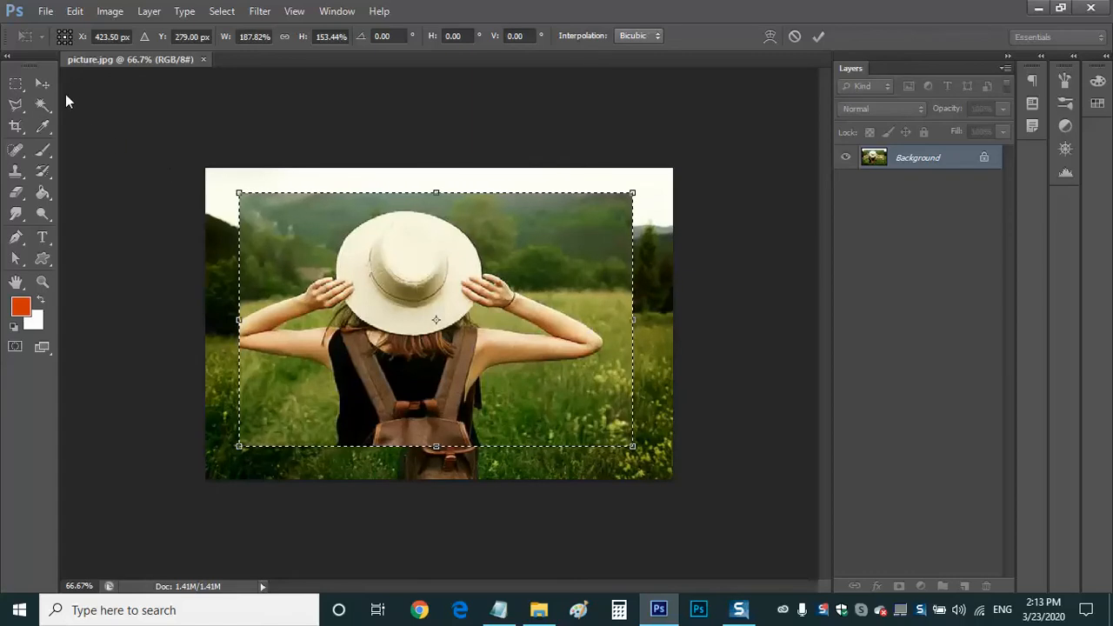
{"action": "left_click", "coordinate": [75, 12]}
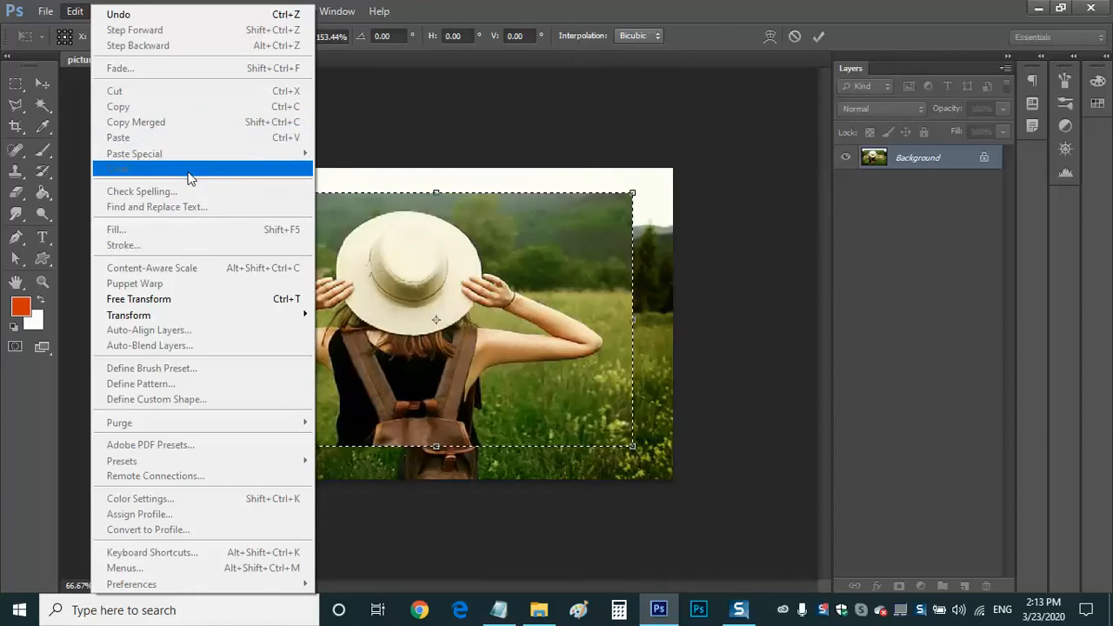
{"action": "left_click", "coordinate": [75, 11]}
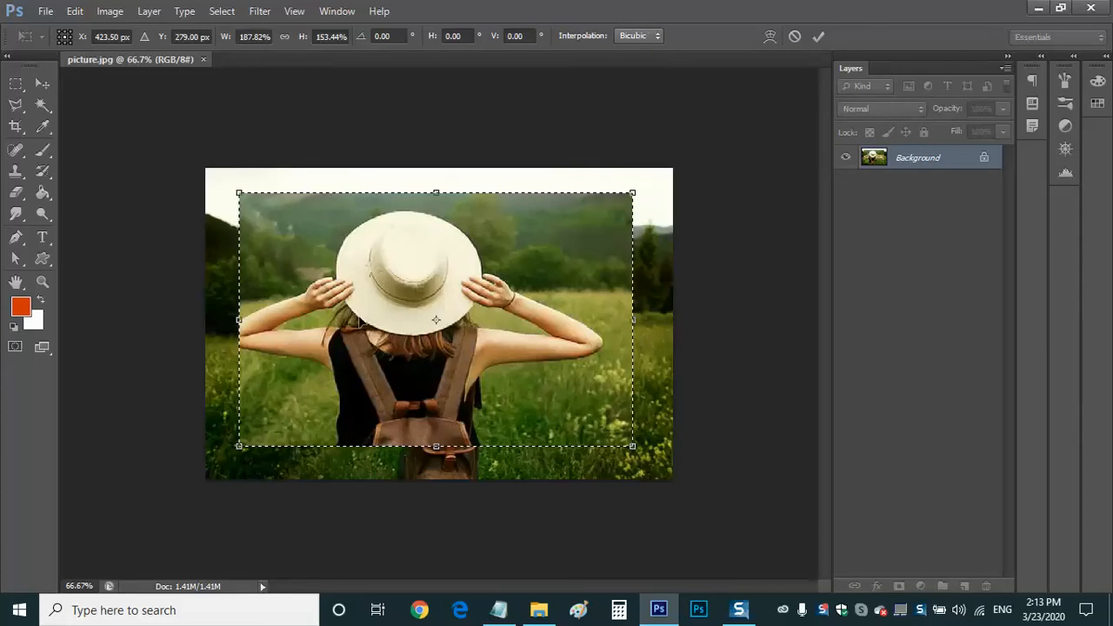
{"action": "key", "text": "Return"}
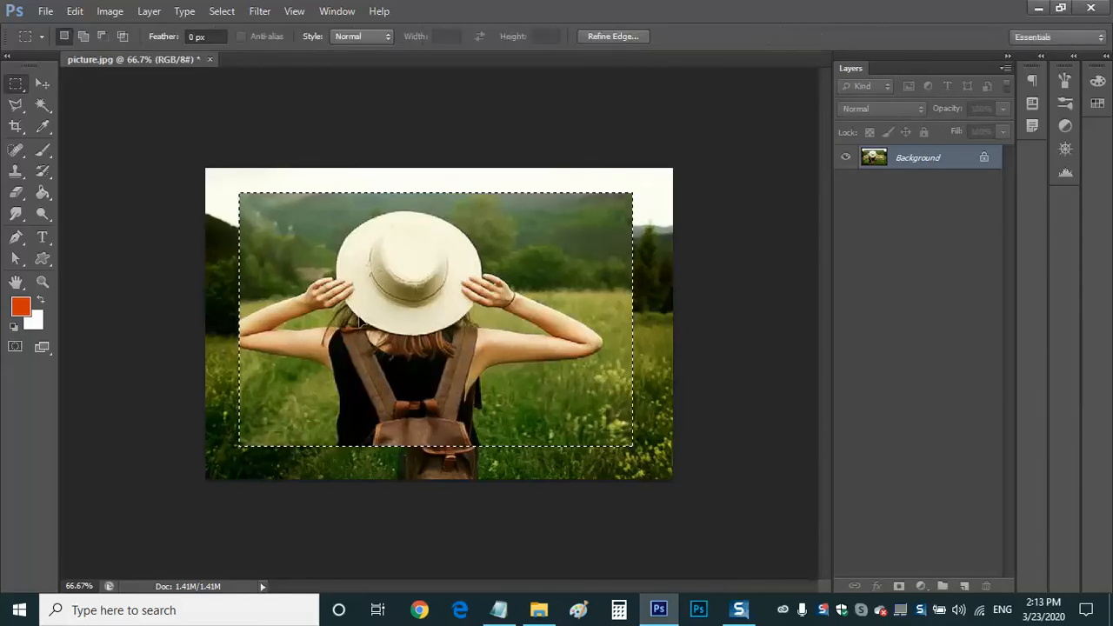
Step: Undo the applied free transform of the selected area
{"action": "left_click", "coordinate": [75, 12]}
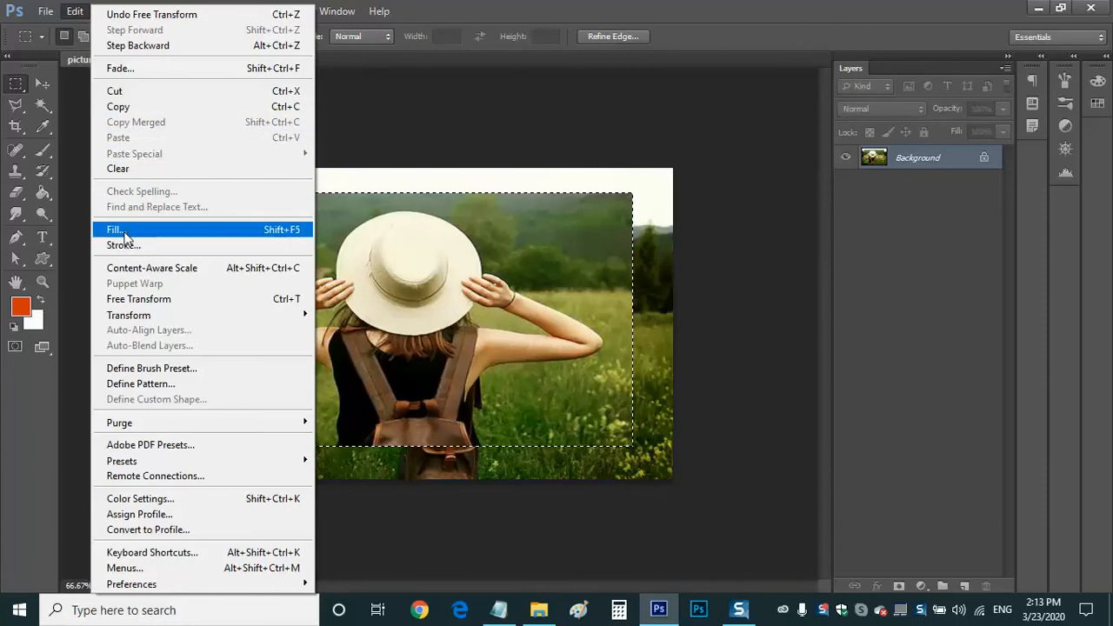
{"action": "left_click", "coordinate": [86, 15]}
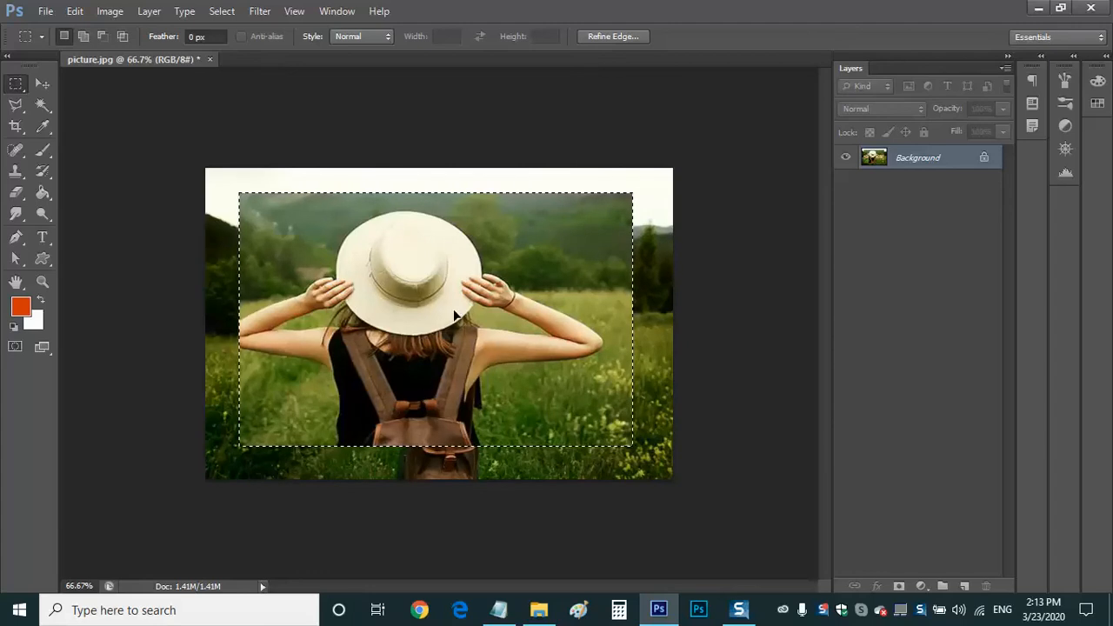
{"action": "left_click", "coordinate": [75, 11]}
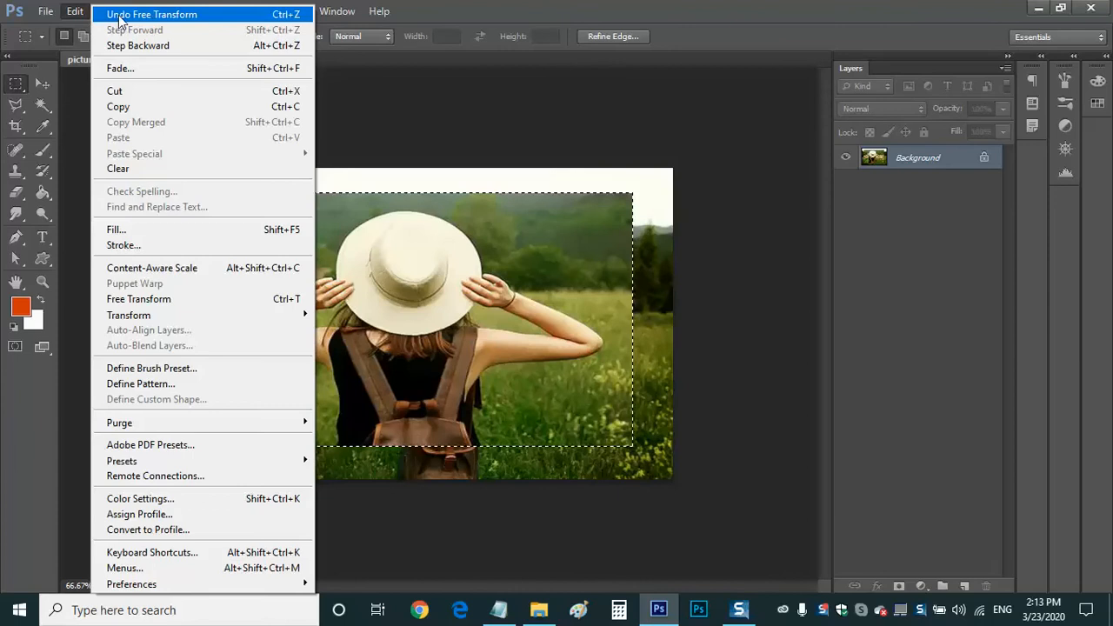
{"action": "left_click", "coordinate": [120, 16]}
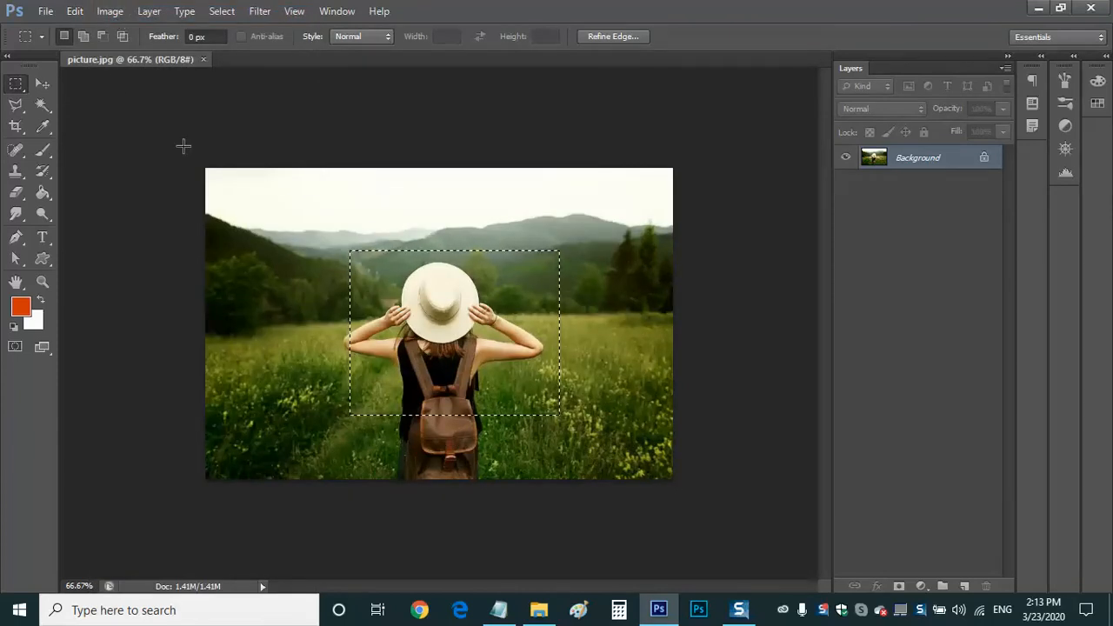
Step: Scale the selected area down to about 66% width and 64% height, apply it, and undo the transform
{"action": "left_click", "coordinate": [75, 12]}
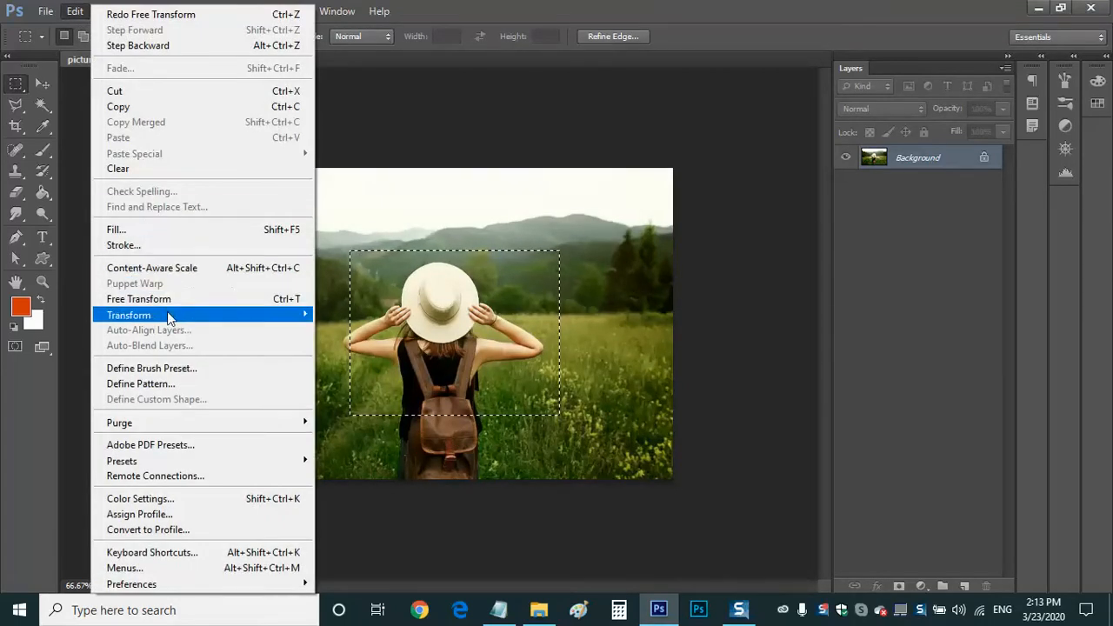
{"action": "mouse_move", "coordinate": [167, 315]}
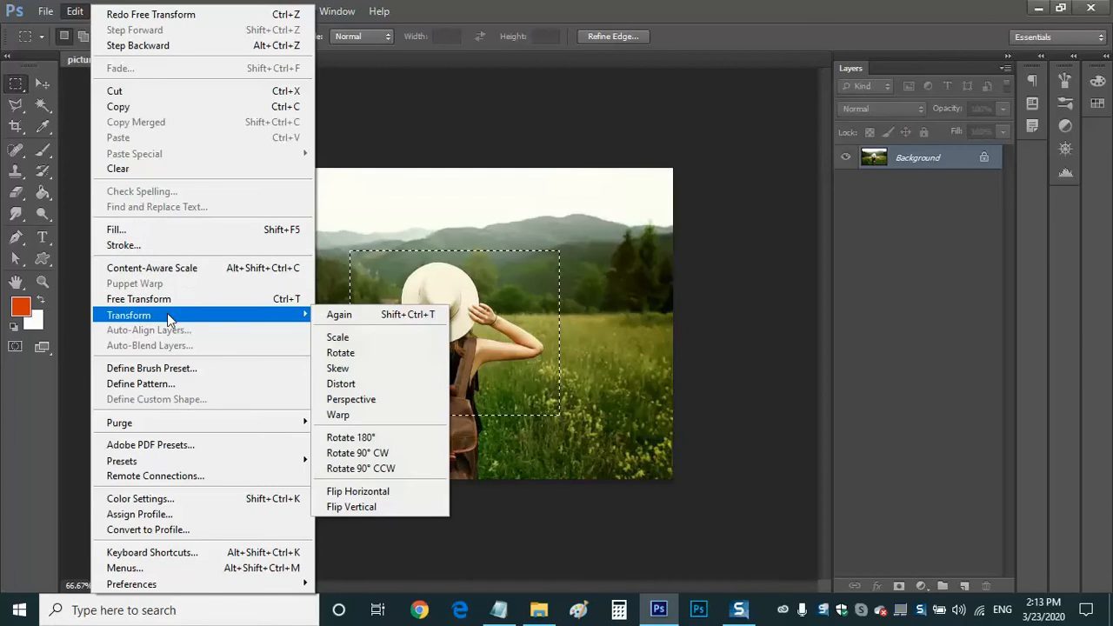
{"action": "left_click", "coordinate": [340, 338]}
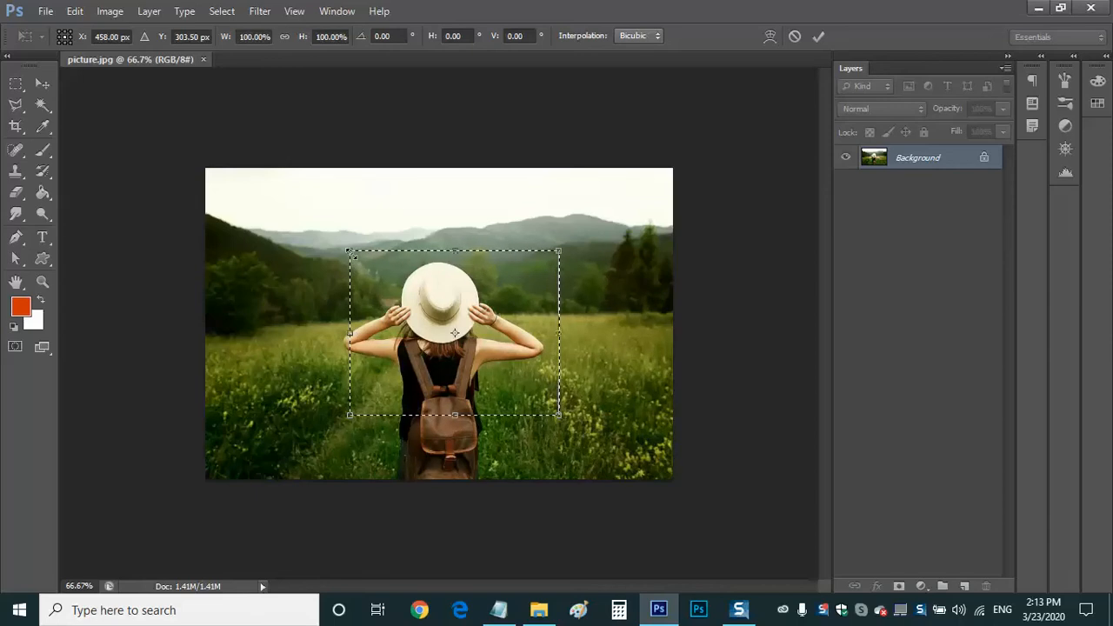
{"action": "left_click_drag", "start_coordinate": [350, 253], "coordinate": [421, 310]}
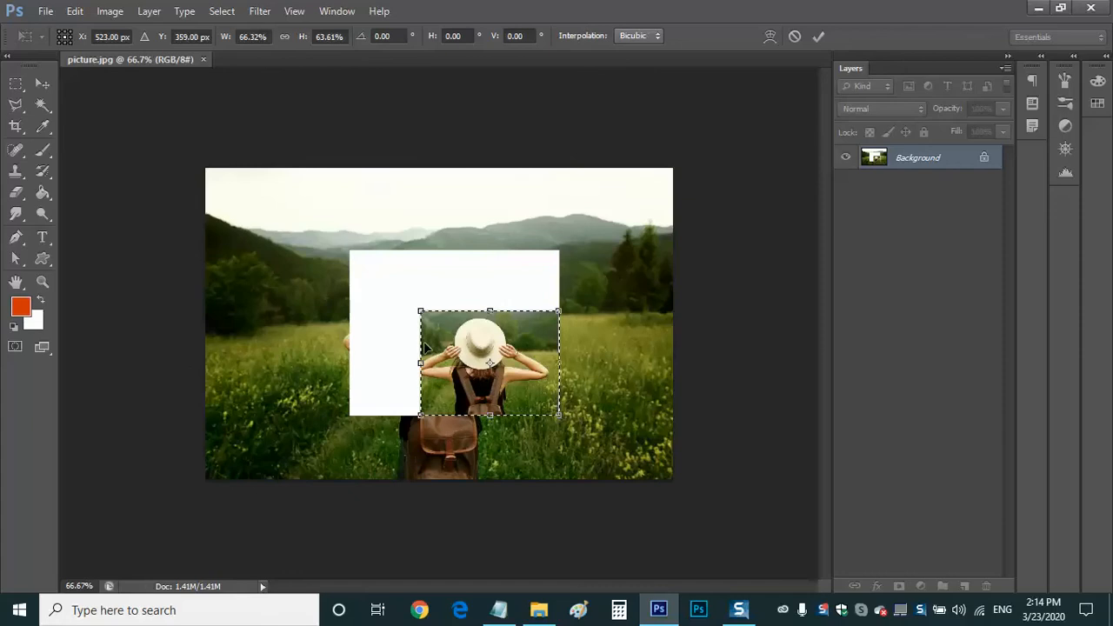
{"action": "key", "text": "Return"}
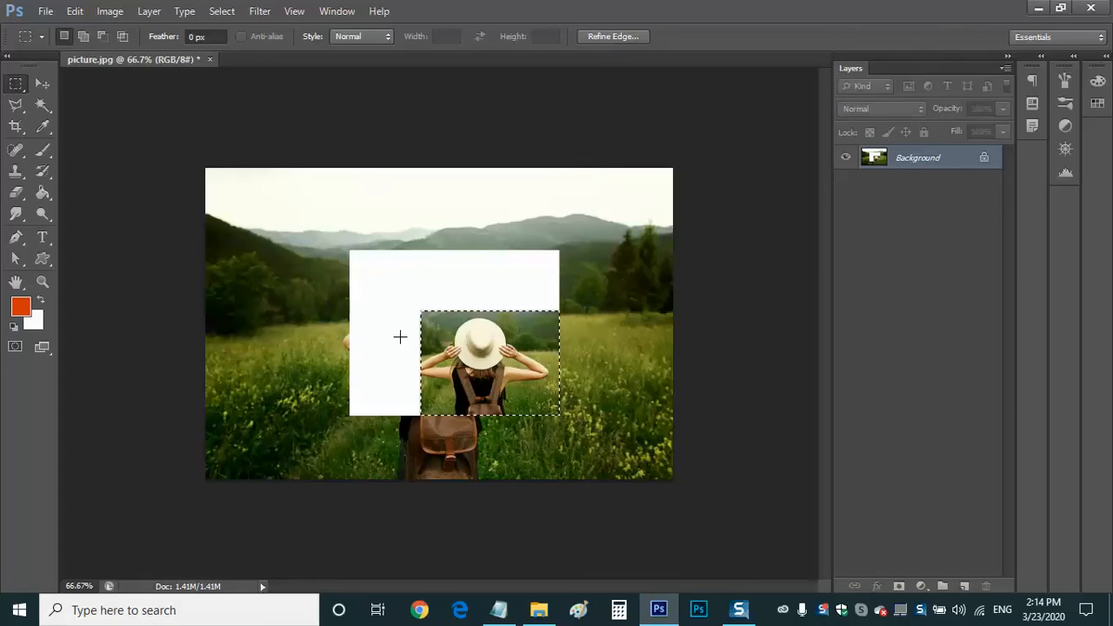
{"action": "left_click", "coordinate": [75, 12]}
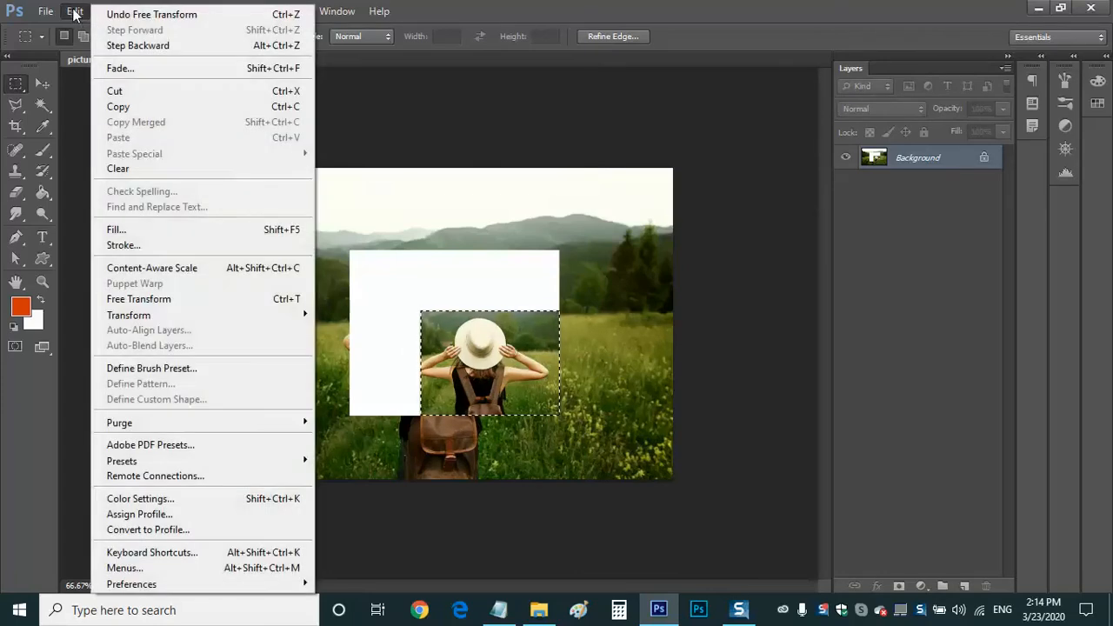
{"action": "left_click", "coordinate": [105, 17]}
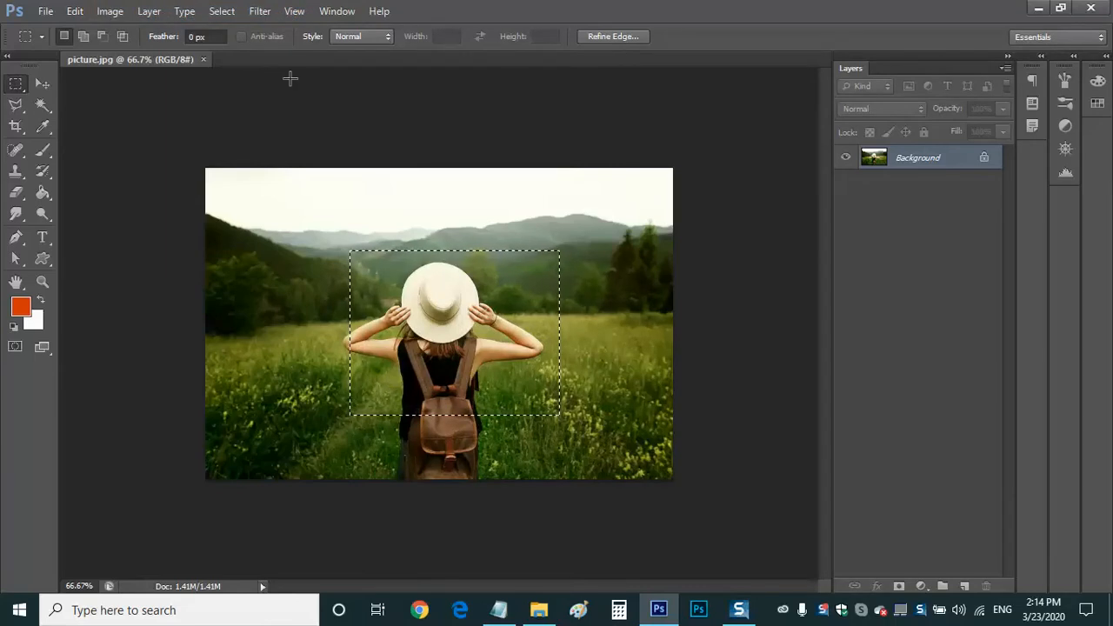
Step: Replace the selection with a new rectangle around the woman's hat, arms and most of the backpack
{"action": "left_click", "coordinate": [221, 11]}
{"action": "left_click", "coordinate": [223, 33]}
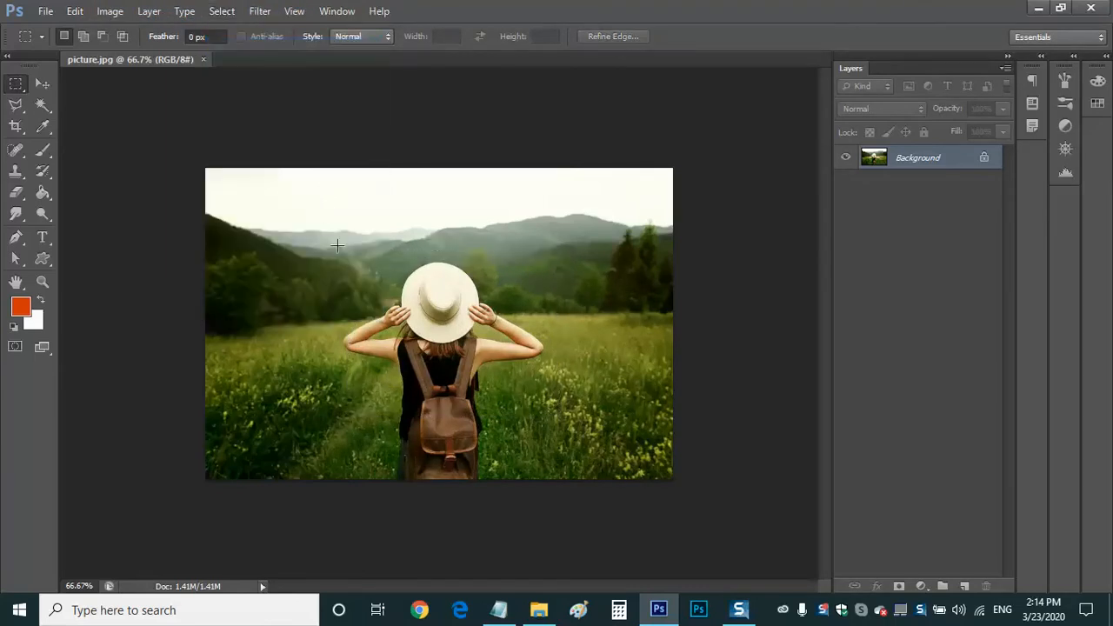
{"action": "left_click_drag", "start_coordinate": [343, 253], "coordinate": [552, 441]}
Step: Rotate the selected area about 41° counterclockwise, apply the rotation, and undo it
{"action": "left_click", "coordinate": [75, 11]}
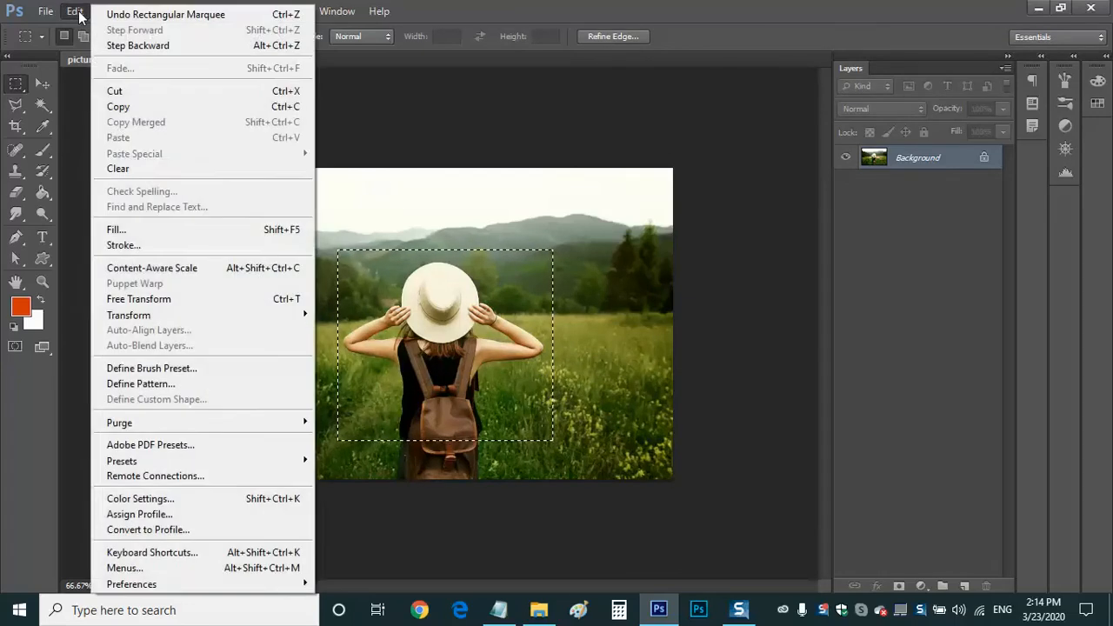
{"action": "mouse_move", "coordinate": [159, 314]}
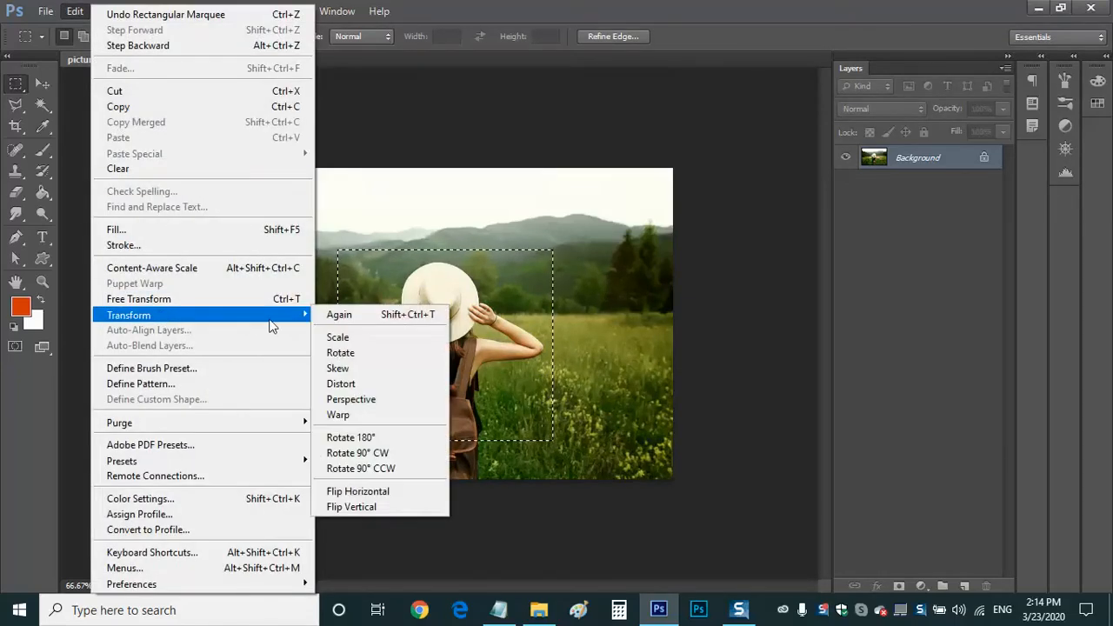
{"action": "left_click", "coordinate": [344, 355]}
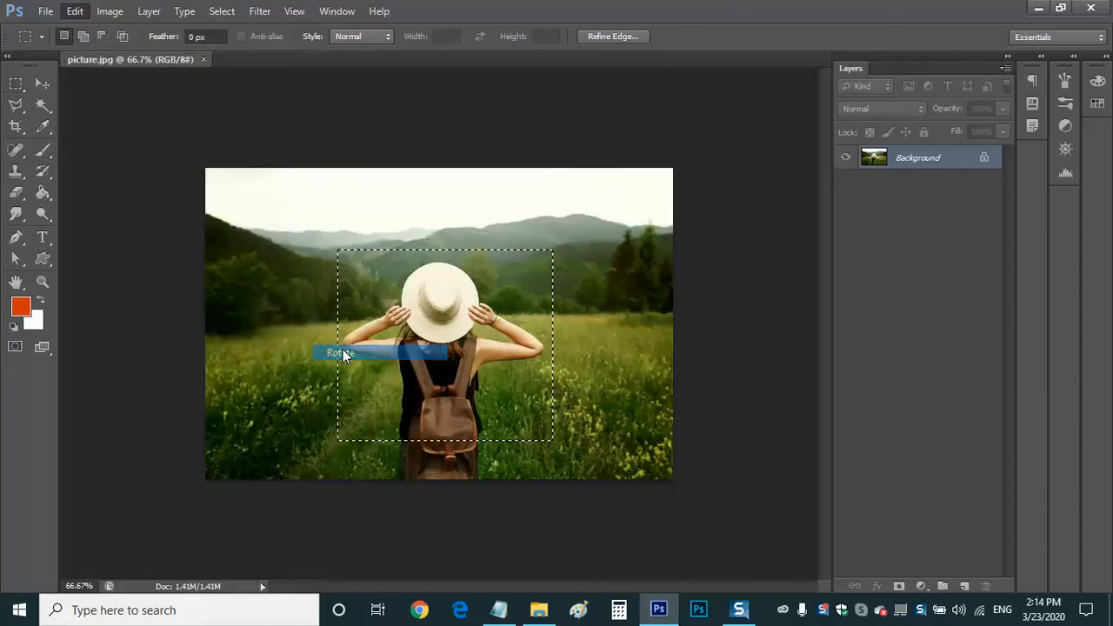
{"action": "left_click_drag", "start_coordinate": [559, 219], "coordinate": [449, 209]}
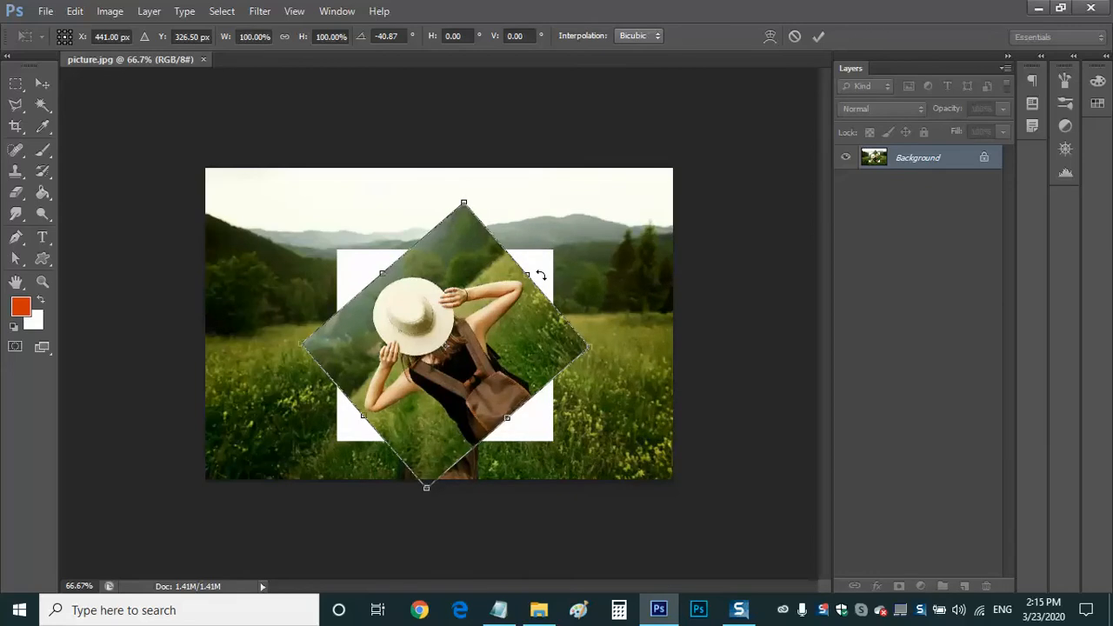
{"action": "key", "text": "Return"}
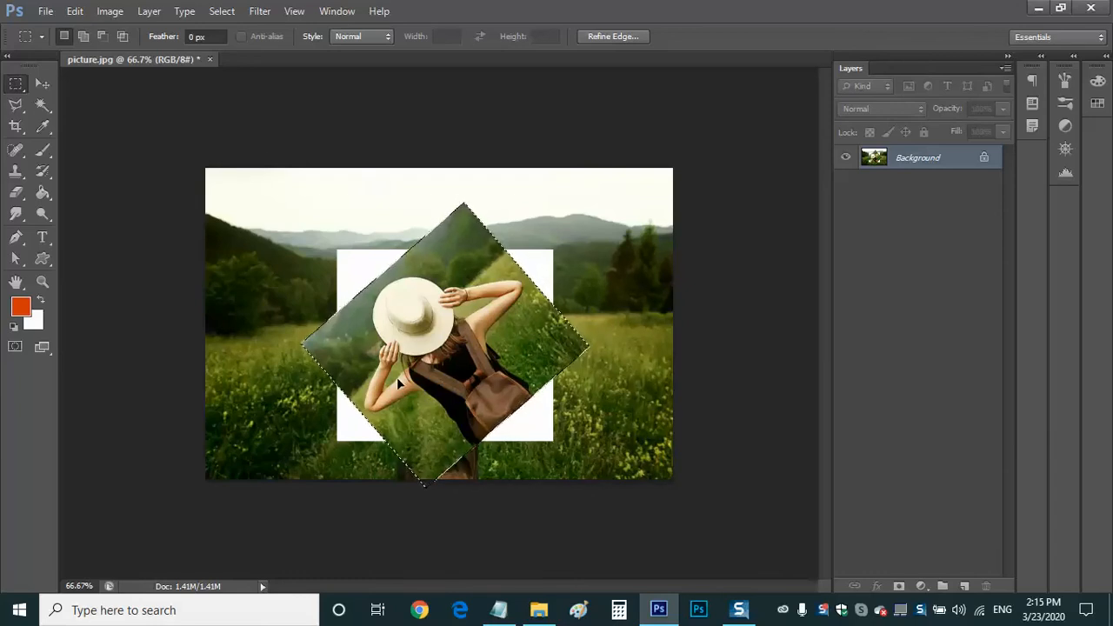
{"action": "left_click", "coordinate": [74, 14]}
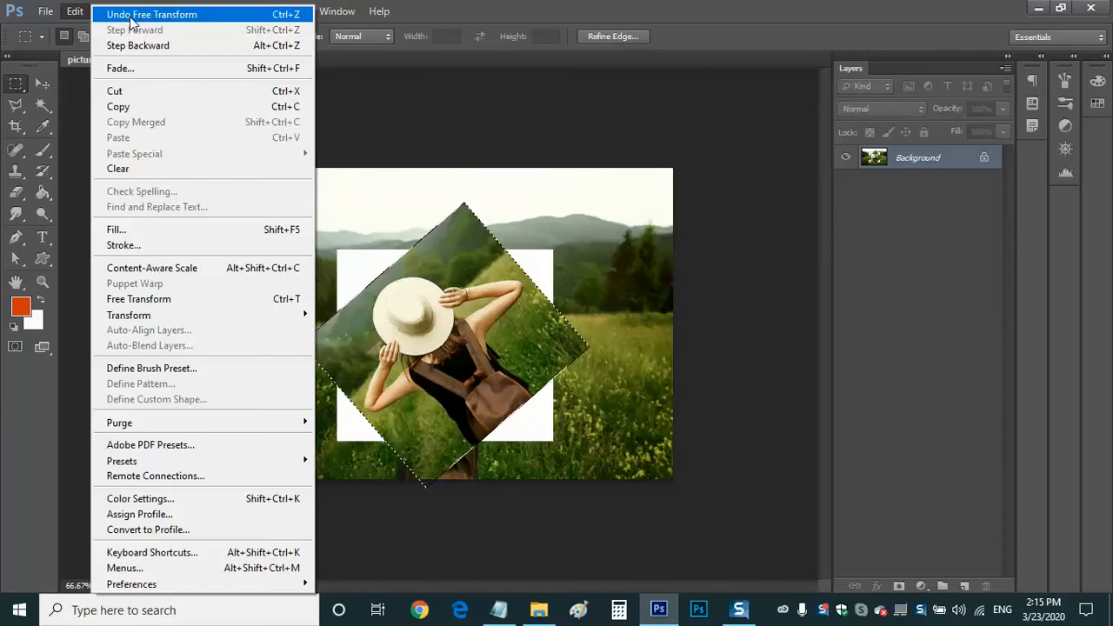
{"action": "left_click", "coordinate": [130, 13]}
Step: Skew the selected area's upper edge horizontally to the left by about 32°, apply it, and undo the skew
{"action": "left_click", "coordinate": [76, 12]}
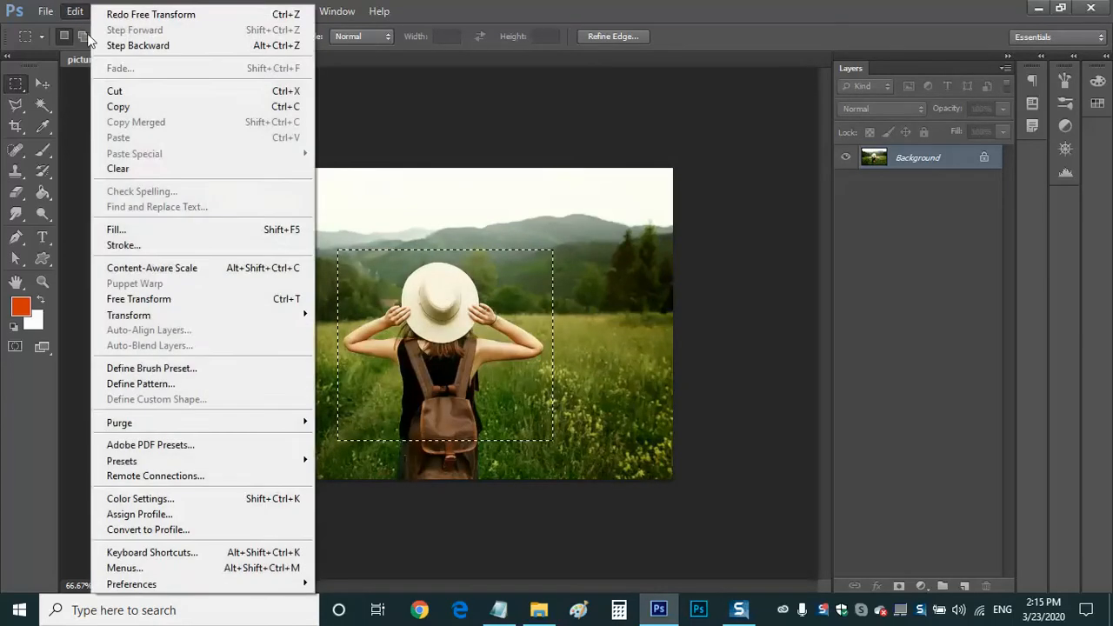
{"action": "mouse_move", "coordinate": [156, 315]}
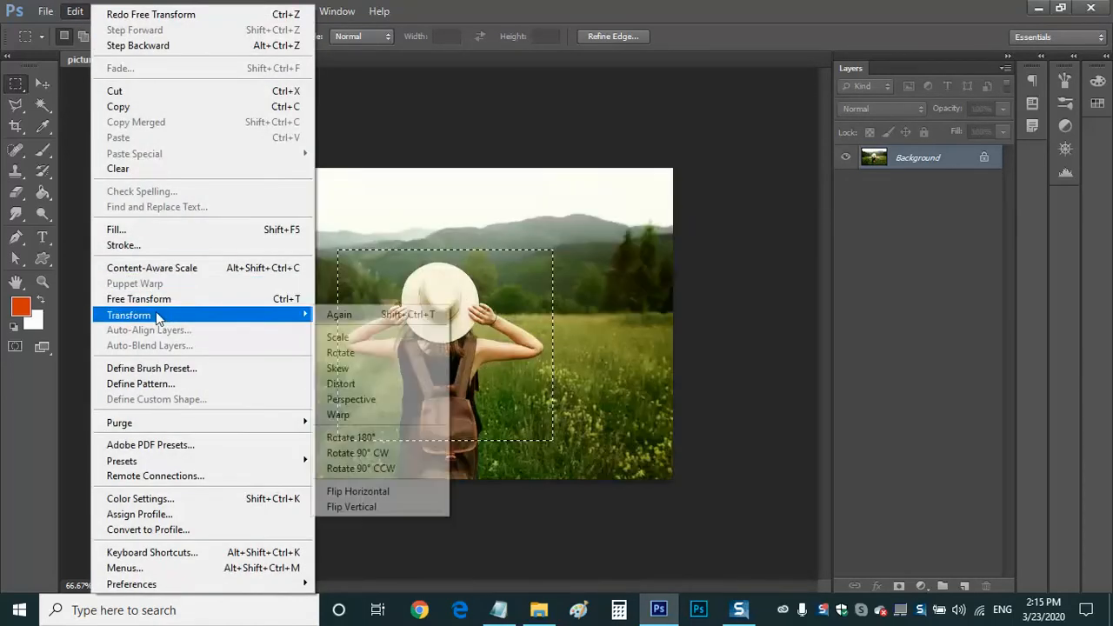
{"action": "left_click", "coordinate": [367, 373]}
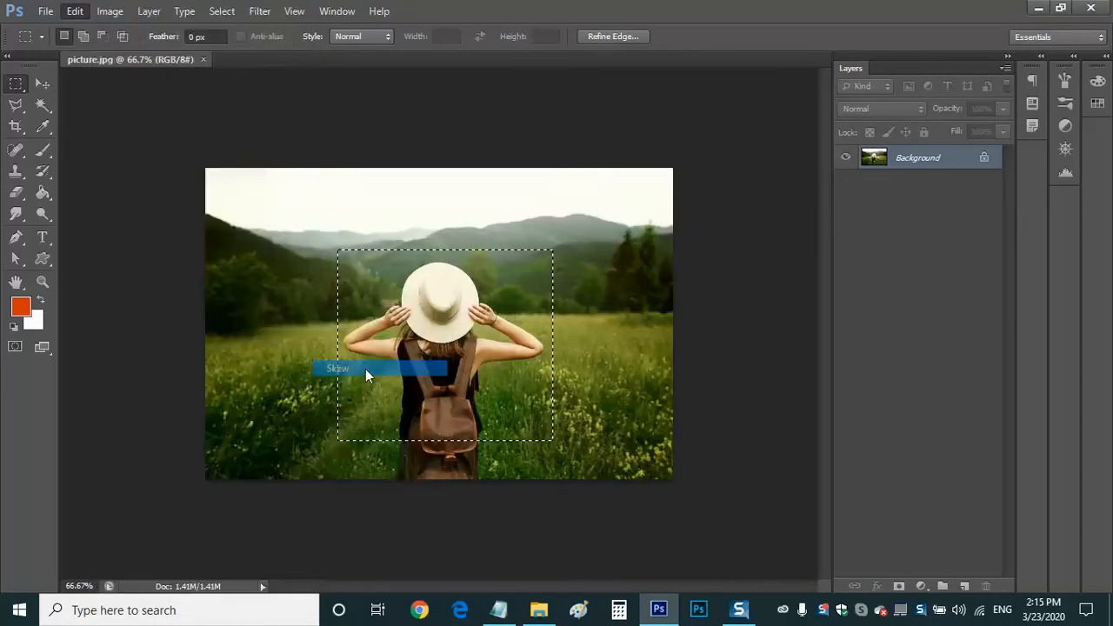
{"action": "left_click_drag", "start_coordinate": [448, 265], "coordinate": [337, 254]}
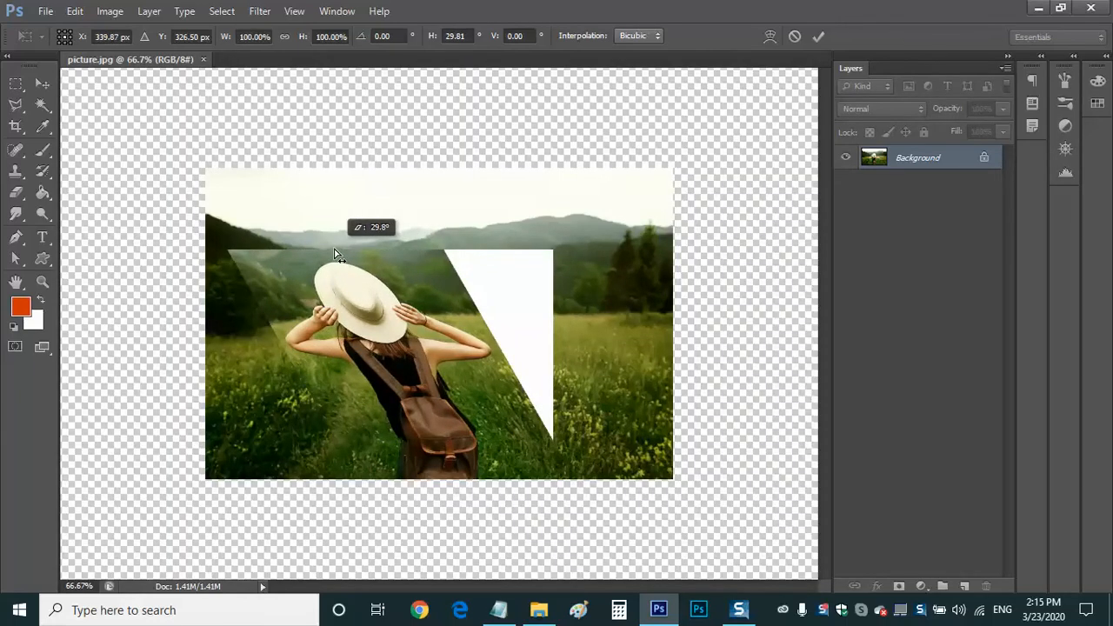
{"action": "mouse_move", "coordinate": [336, 254]}
{"action": "left_mouse_down"}
{"action": "mouse_move", "coordinate": [363, 254]}
{"action": "mouse_move", "coordinate": [323, 255]}
{"action": "left_mouse_up"}
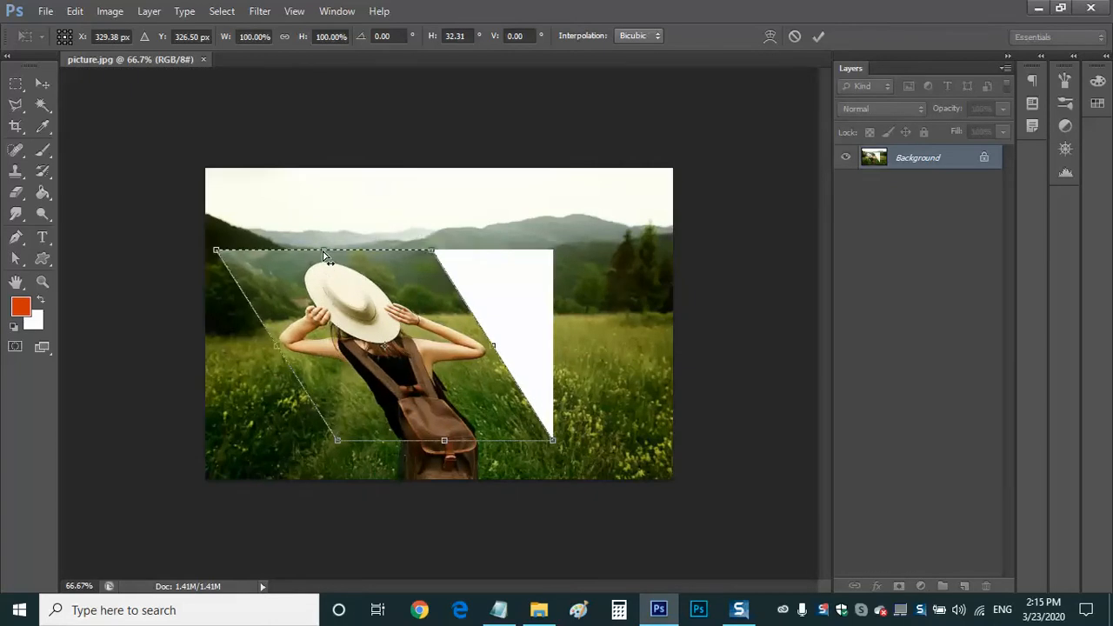
{"action": "key", "text": "Return"}
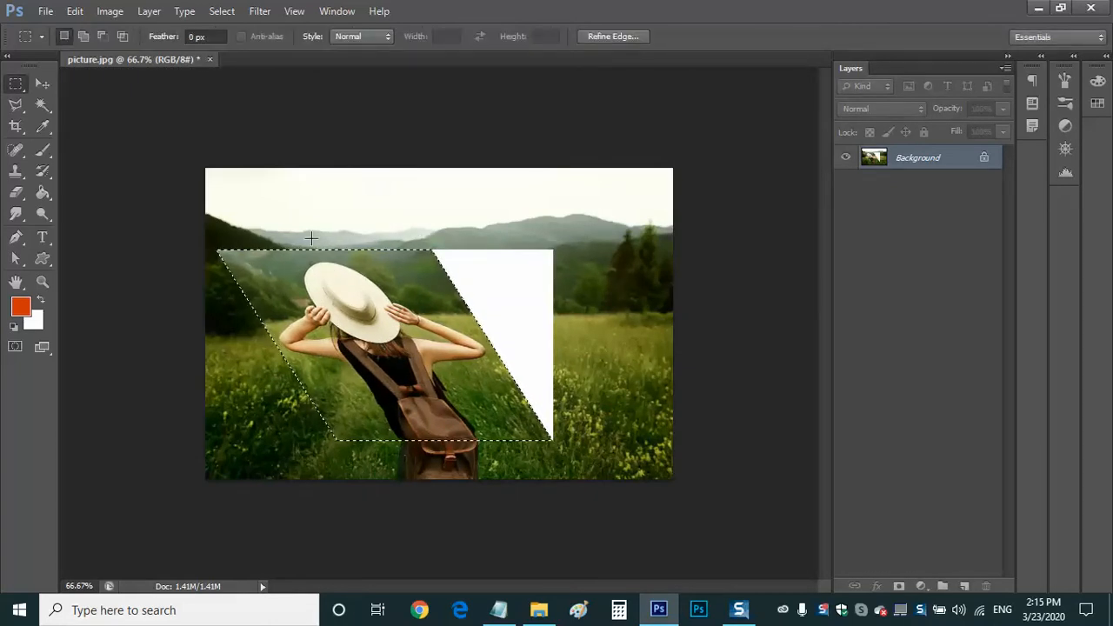
{"action": "left_click", "coordinate": [74, 13]}
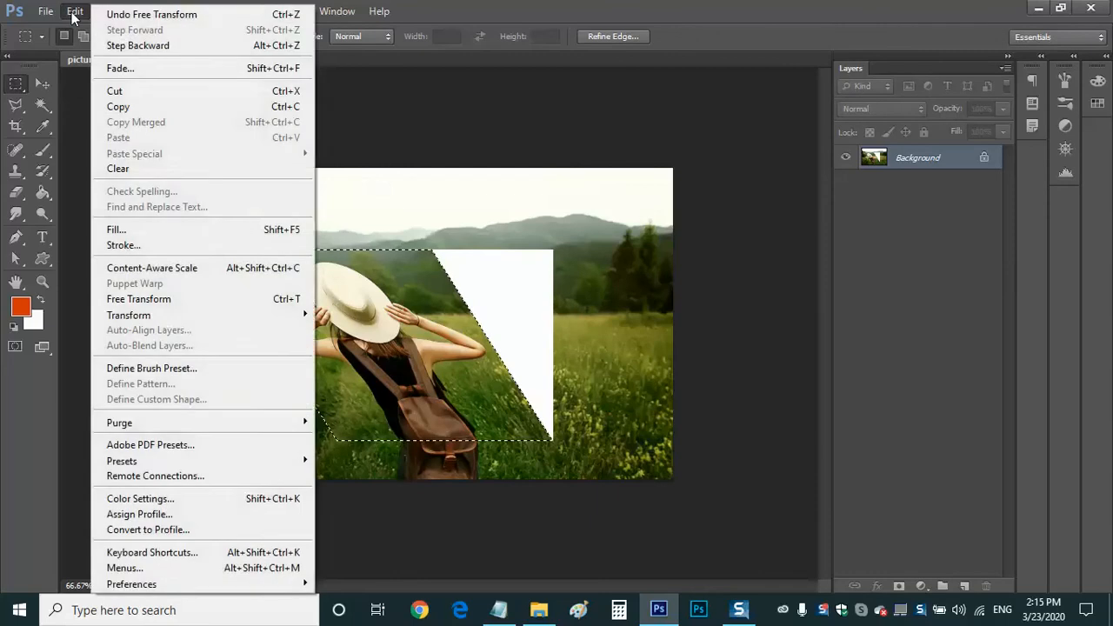
{"action": "left_click", "coordinate": [110, 18]}
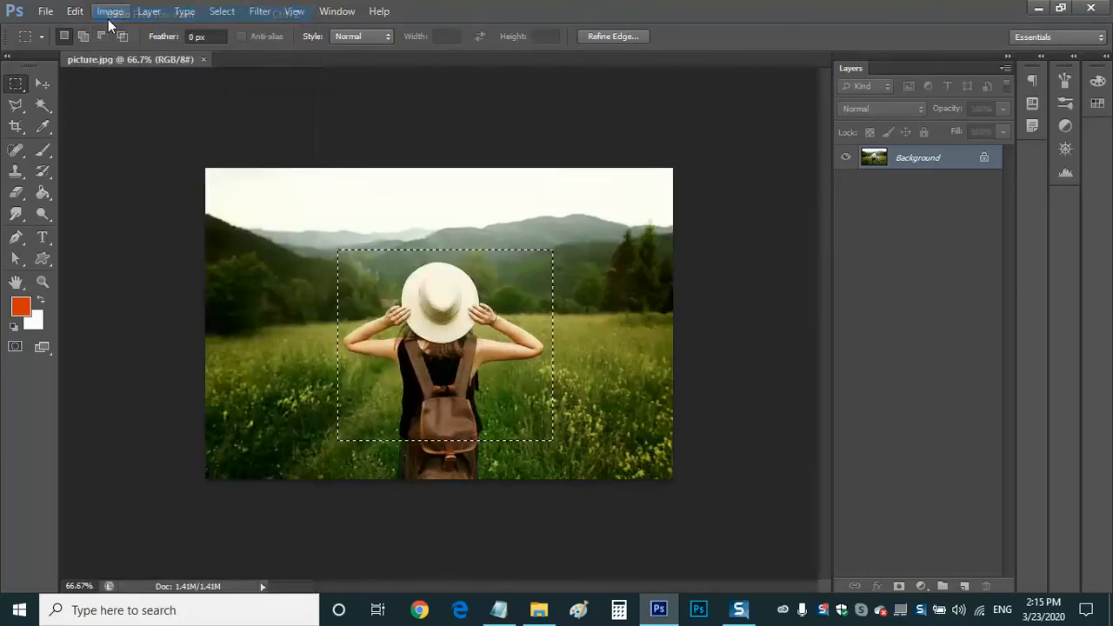
Step: Skew the selected area's right edge vertically downward by about 17°, apply it, and undo the skew
{"action": "left_click", "coordinate": [76, 13]}
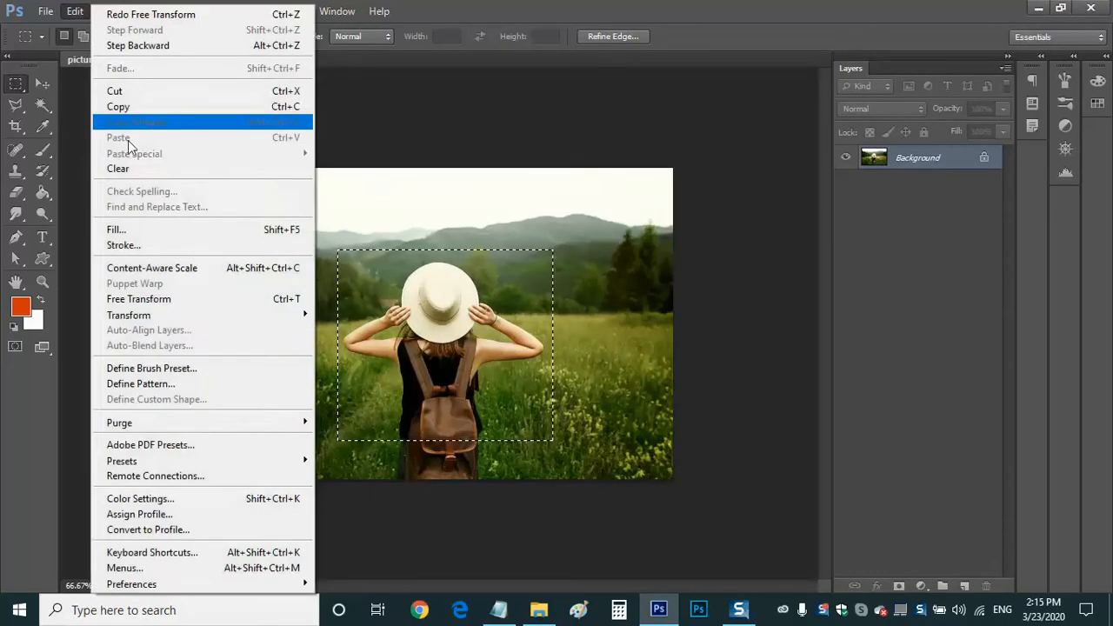
{"action": "mouse_move", "coordinate": [156, 314]}
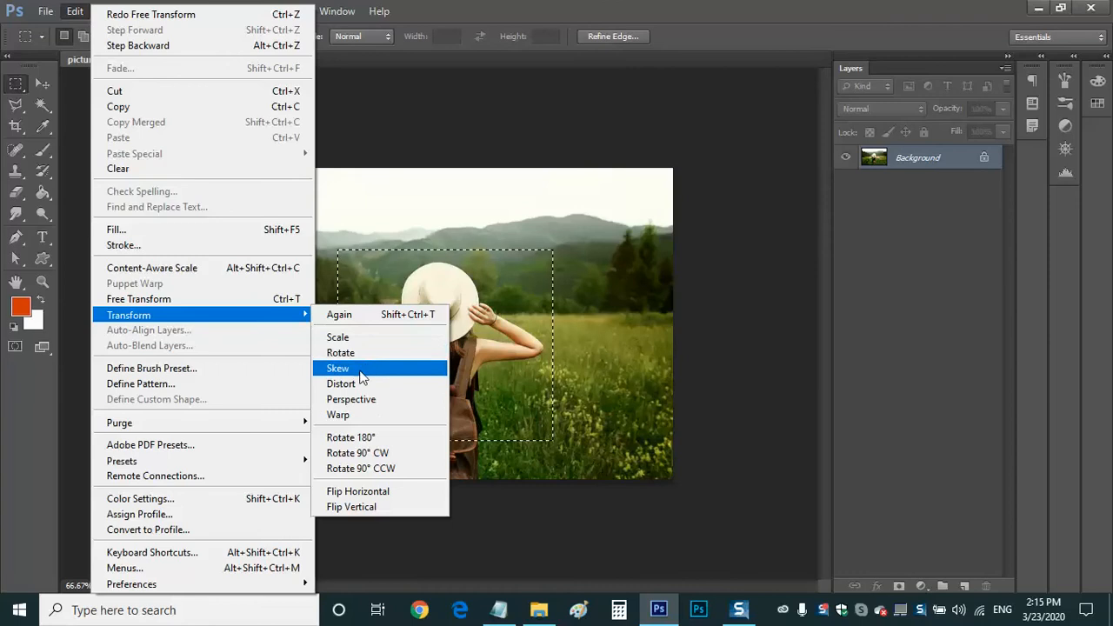
{"action": "left_click", "coordinate": [338, 368]}
{"action": "left_click_drag", "start_coordinate": [555, 352], "coordinate": [556, 415]}
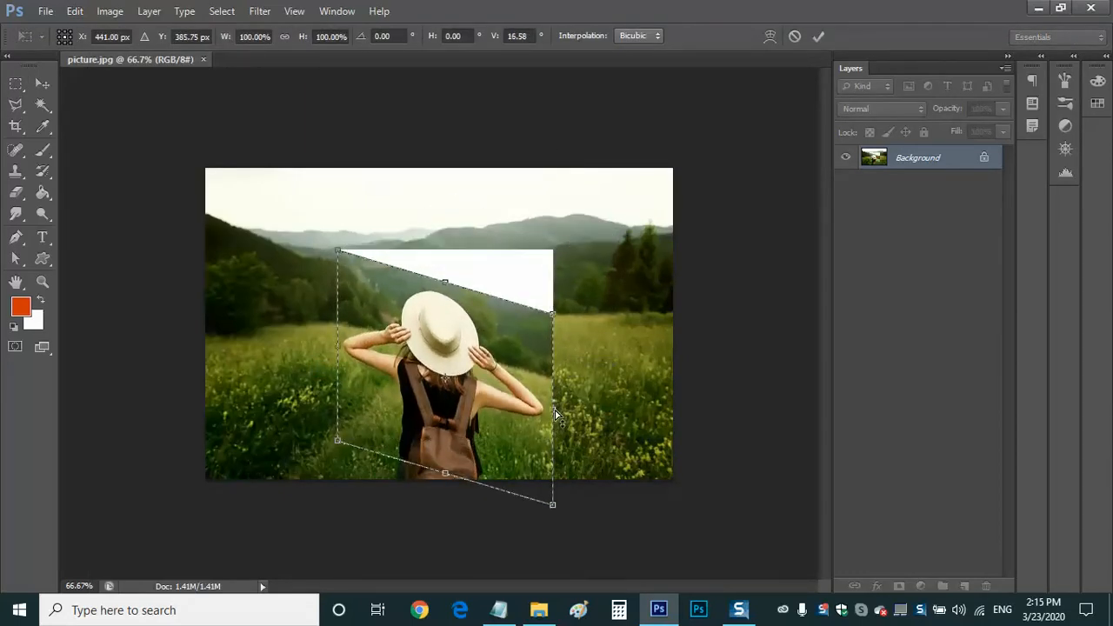
{"action": "key", "text": "Return"}
{"action": "left_click", "coordinate": [76, 11]}
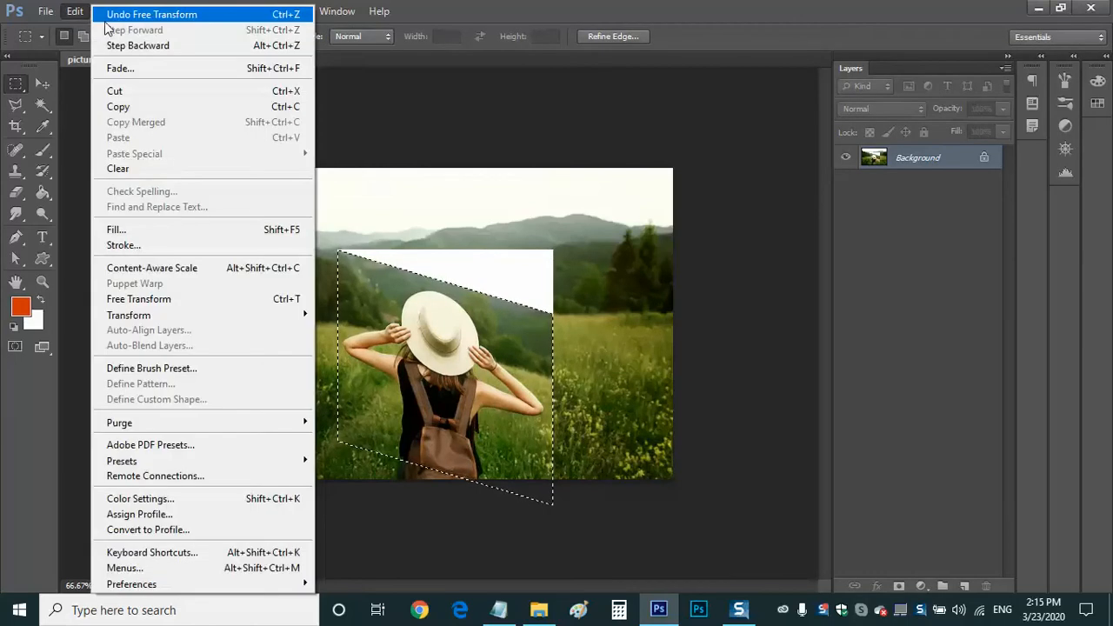
{"action": "left_click", "coordinate": [101, 17]}
Step: Distort the selected area by pulling its upper-right corner outward into the sky, apply it, and undo the distortion
{"action": "left_click", "coordinate": [72, 14]}
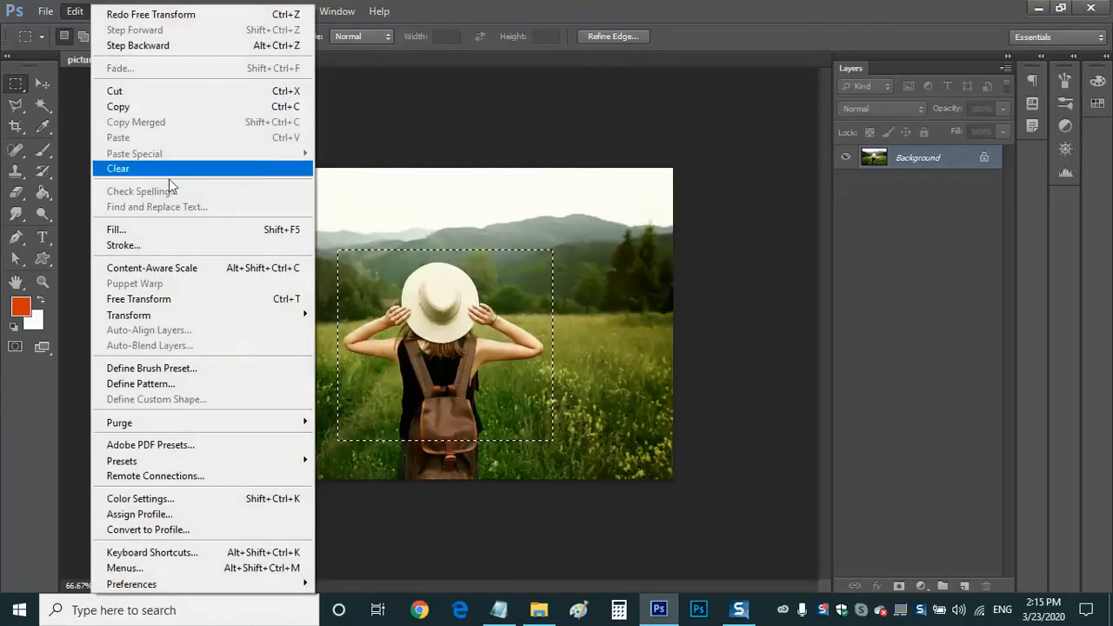
{"action": "mouse_move", "coordinate": [184, 315]}
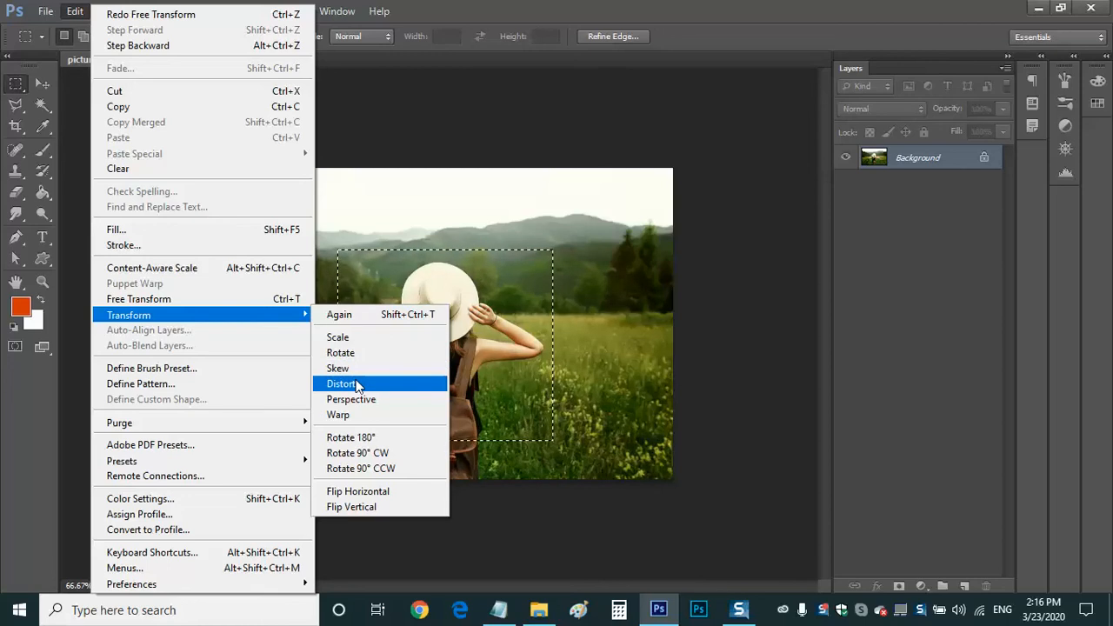
{"action": "left_click", "coordinate": [341, 383]}
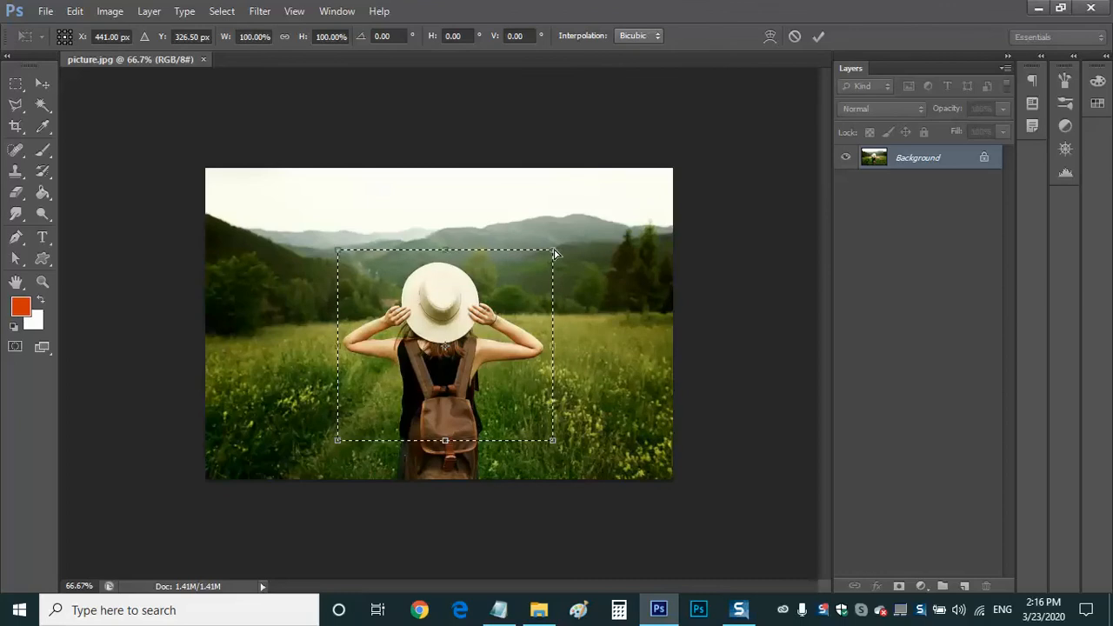
{"action": "left_click_drag", "start_coordinate": [554, 252], "coordinate": [611, 189]}
{"action": "key", "text": "Return"}
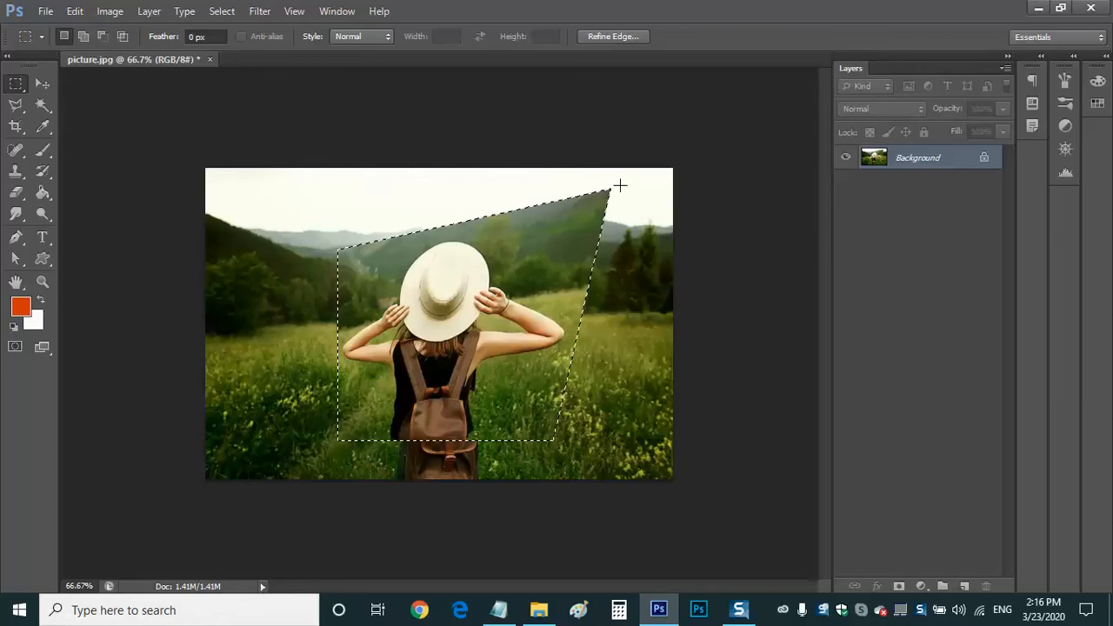
{"action": "left_click", "coordinate": [76, 12]}
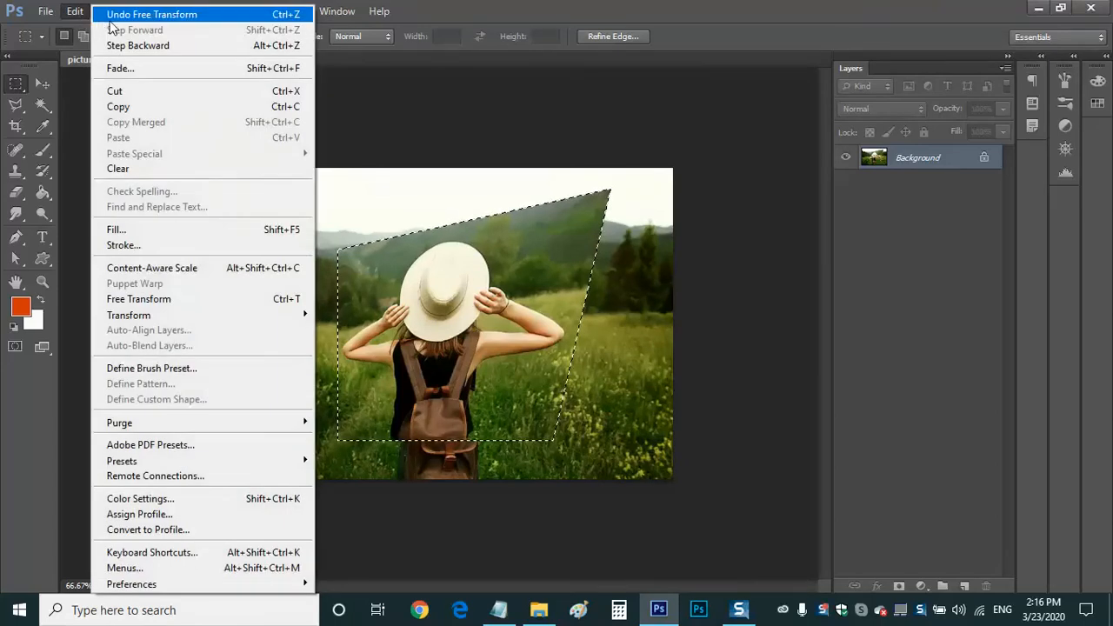
{"action": "left_click", "coordinate": [113, 15]}
Step: Apply a Perspective transform that widens the selected area's lower edge symmetrically outward, and undo it
{"action": "left_click", "coordinate": [75, 11]}
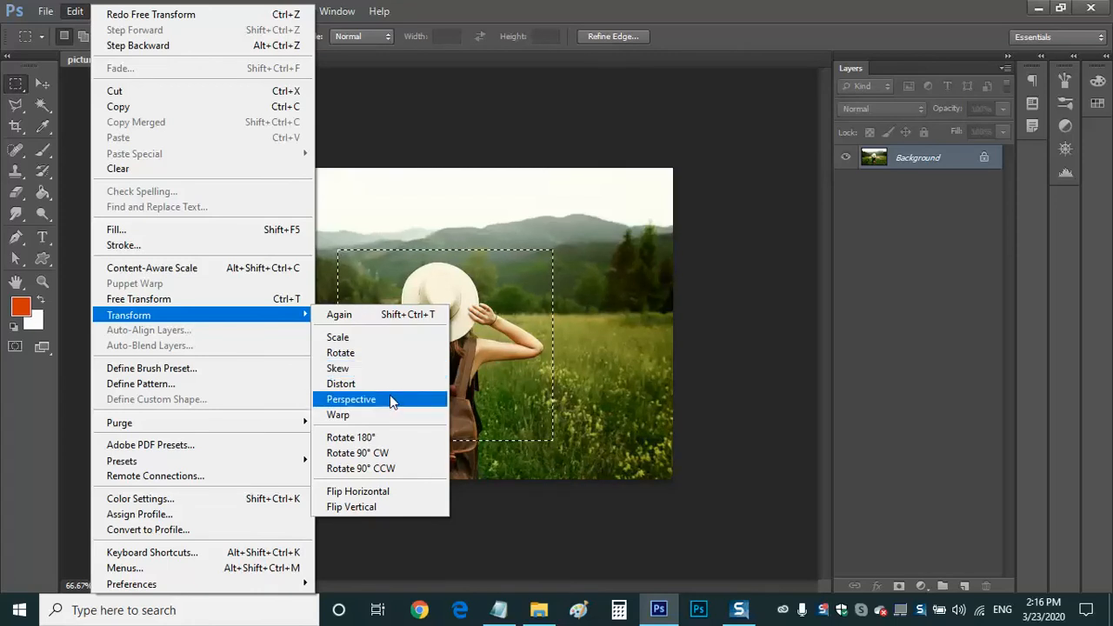
{"action": "left_click", "coordinate": [389, 399]}
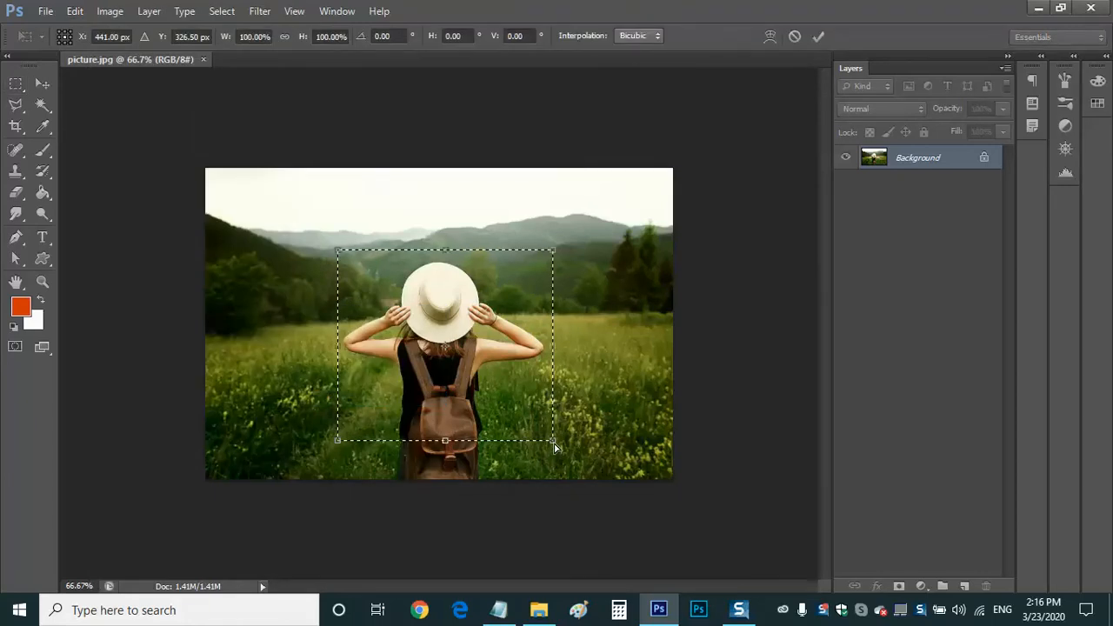
{"action": "left_click_drag", "start_coordinate": [556, 447], "coordinate": [660, 445]}
{"action": "key", "text": "Return"}
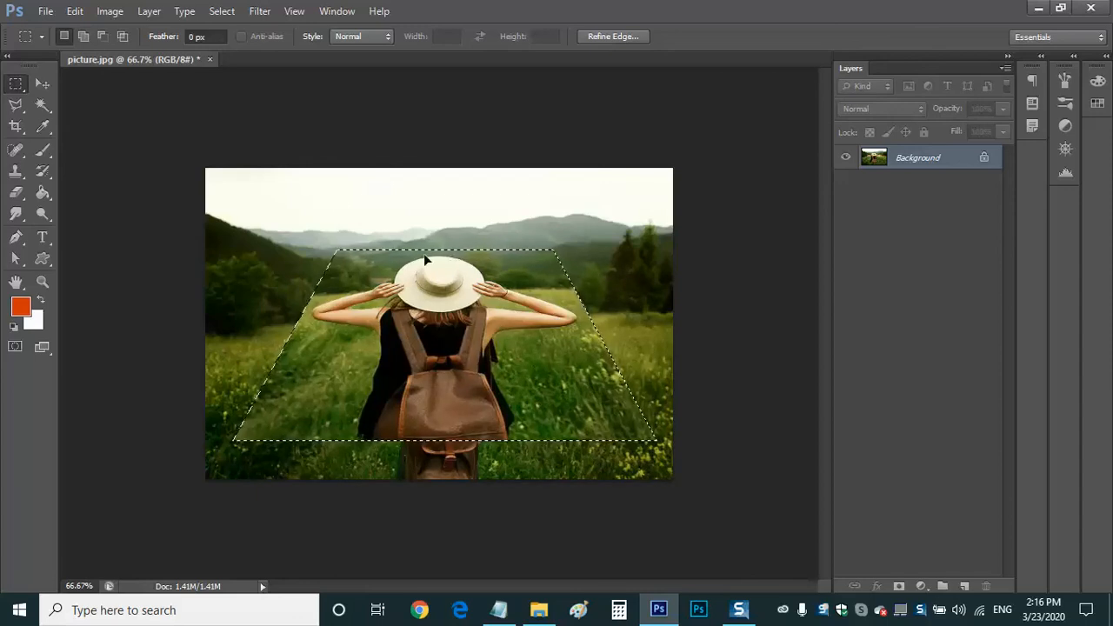
{"action": "left_click", "coordinate": [75, 10]}
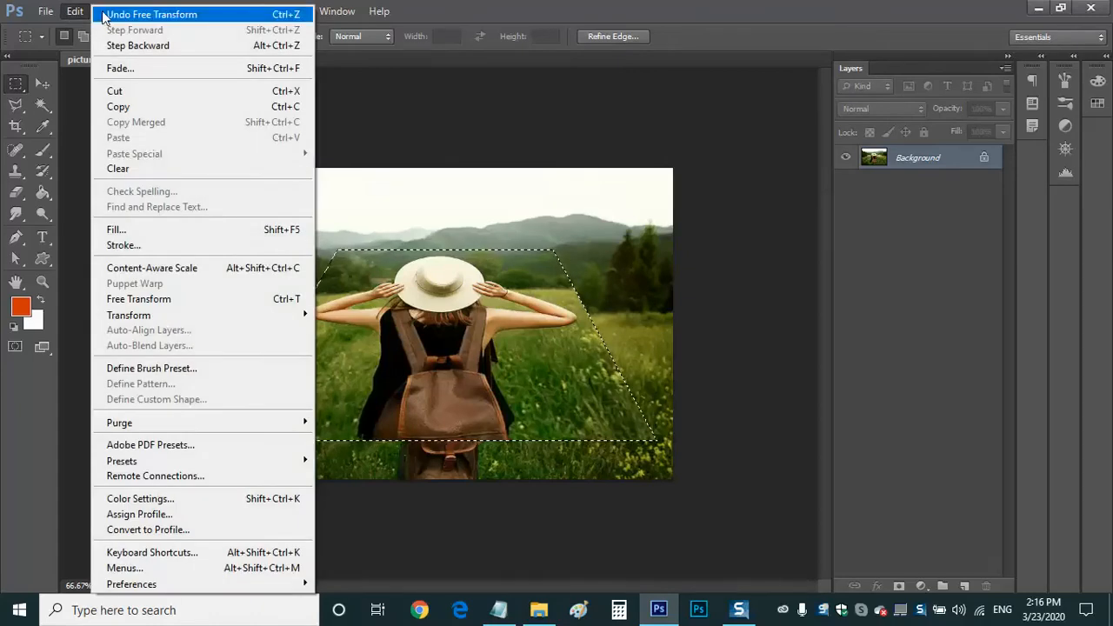
{"action": "left_click", "coordinate": [104, 15]}
Step: Warp the selected area by bulging its left edge outward and pulling the mesh around the hat up and to the left
{"action": "left_click", "coordinate": [75, 10]}
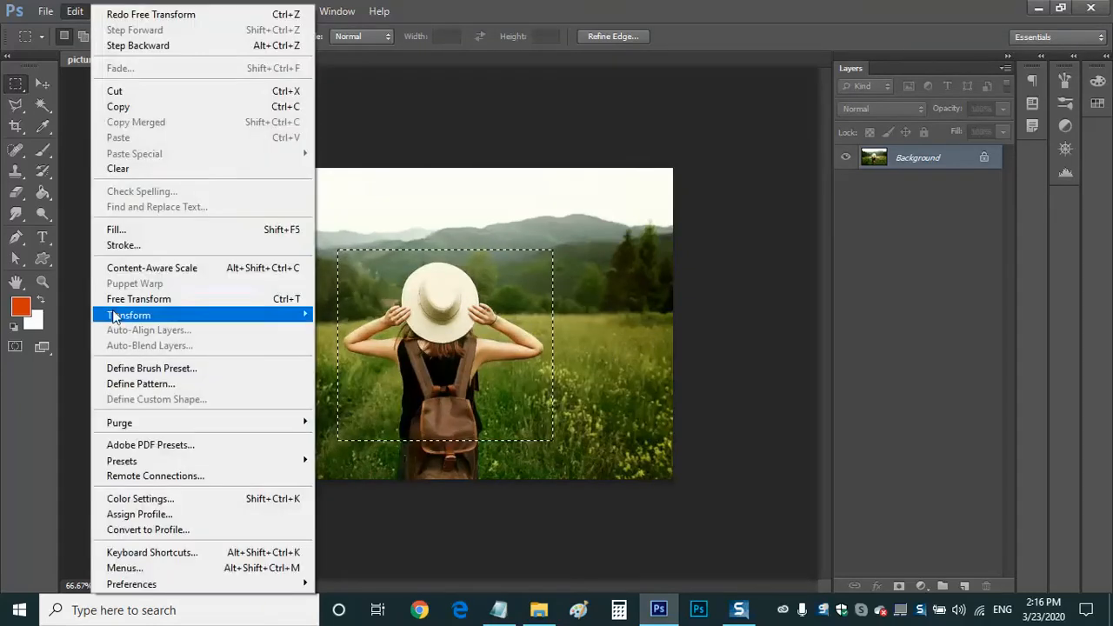
{"action": "mouse_move", "coordinate": [114, 317]}
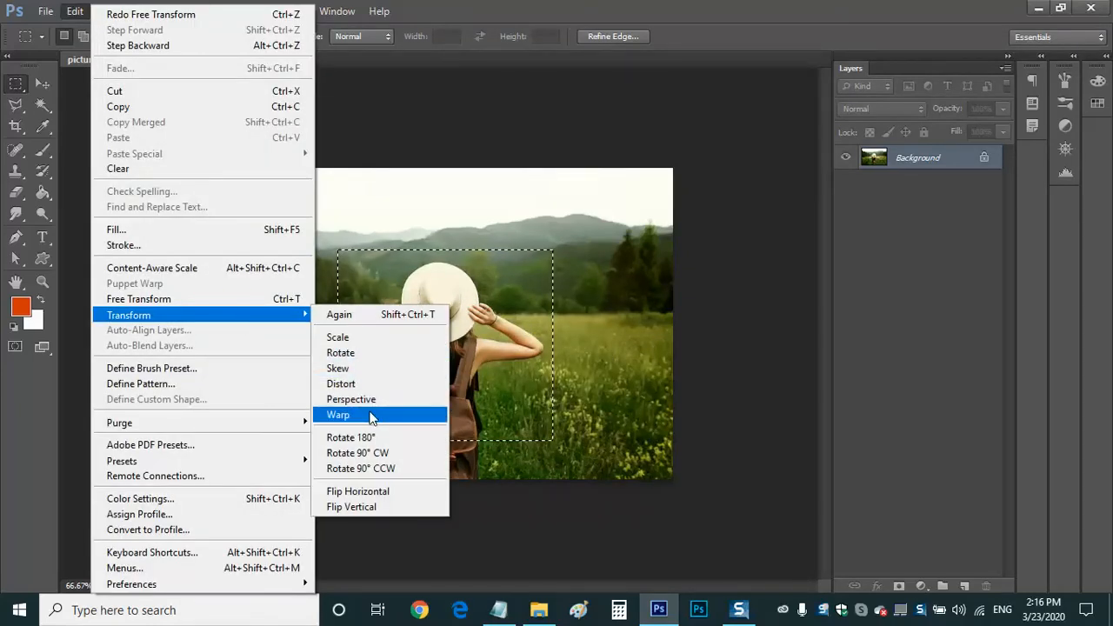
{"action": "left_click", "coordinate": [339, 415]}
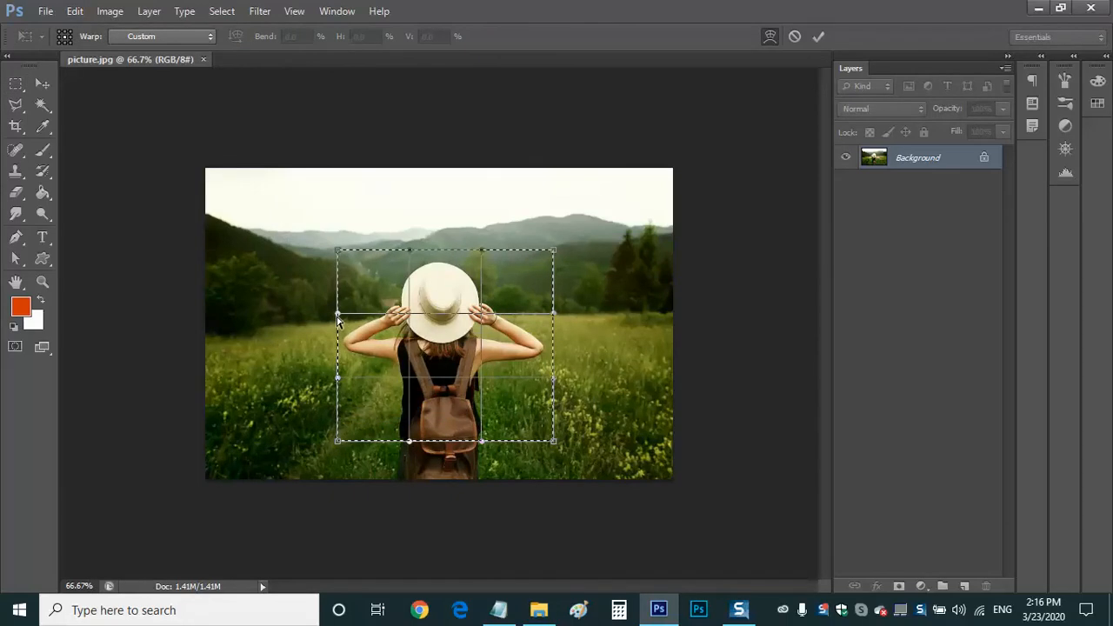
{"action": "left_click_drag", "start_coordinate": [340, 321], "coordinate": [285, 311]}
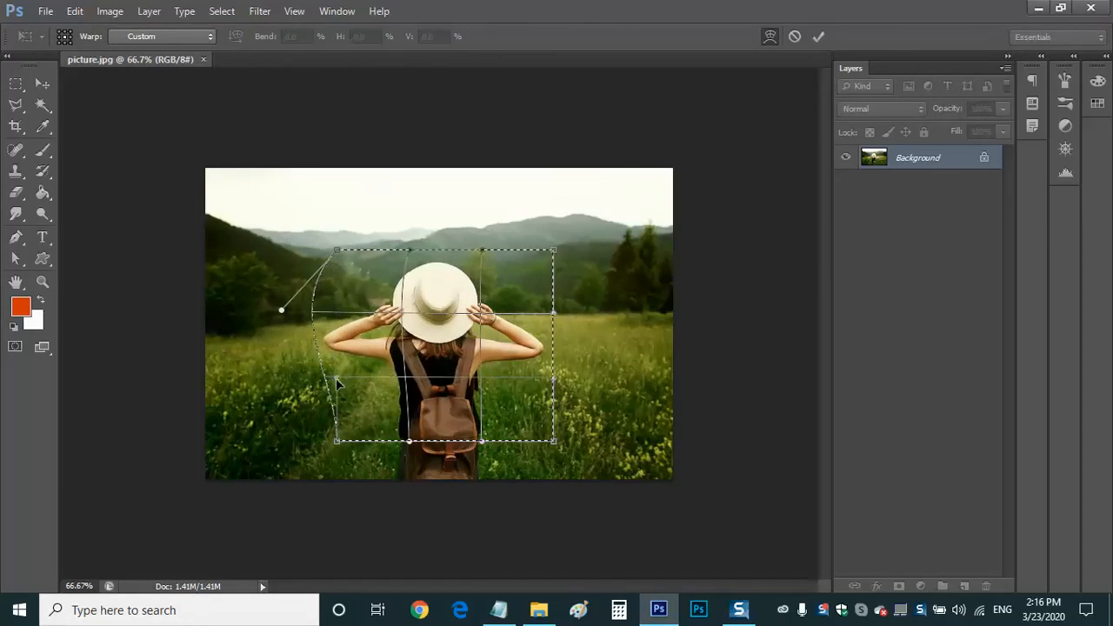
{"action": "left_click_drag", "start_coordinate": [339, 384], "coordinate": [263, 380]}
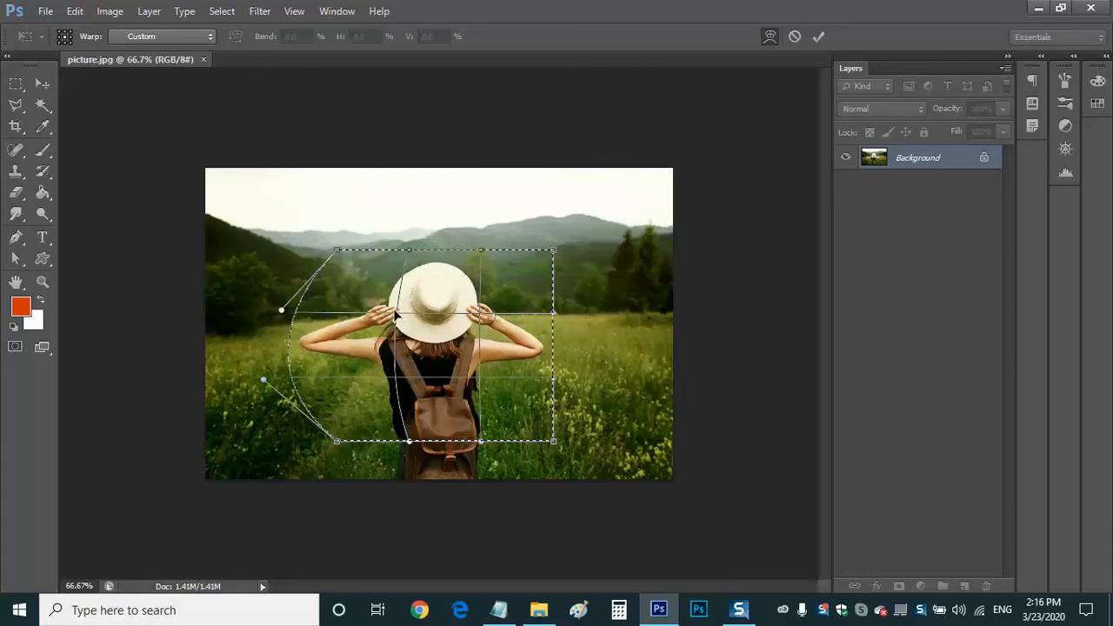
{"action": "left_click_drag", "start_coordinate": [396, 318], "coordinate": [381, 305]}
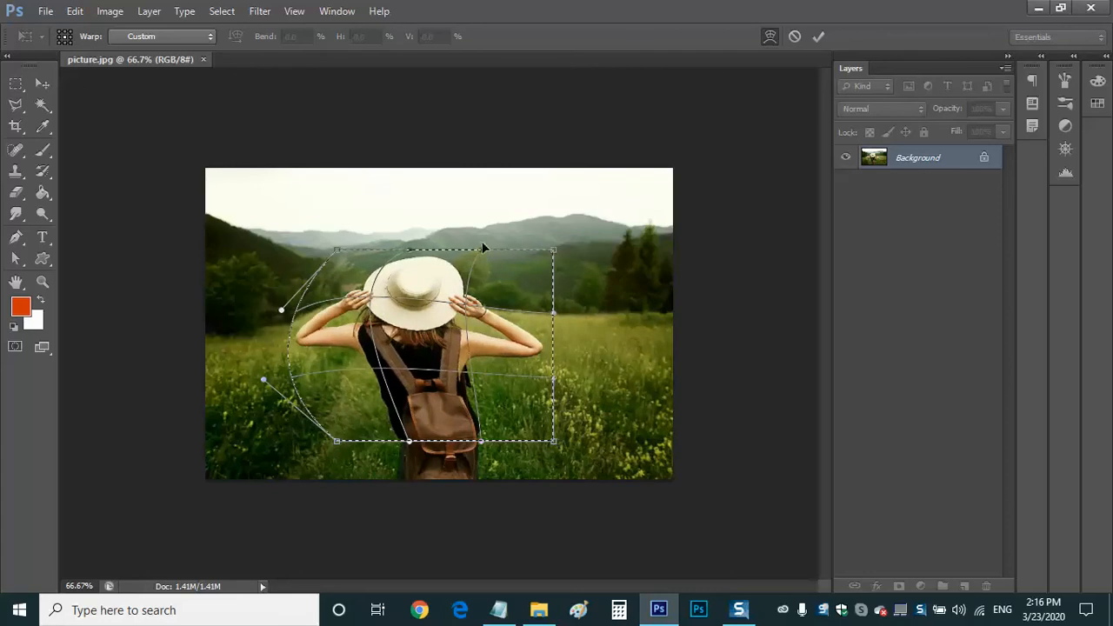
Step: Reshape the warp's outline by arching its upper edge, lifting the upper-right corner and bulging the right edge outward
{"action": "left_click_drag", "start_coordinate": [484, 248], "coordinate": [483, 206]}
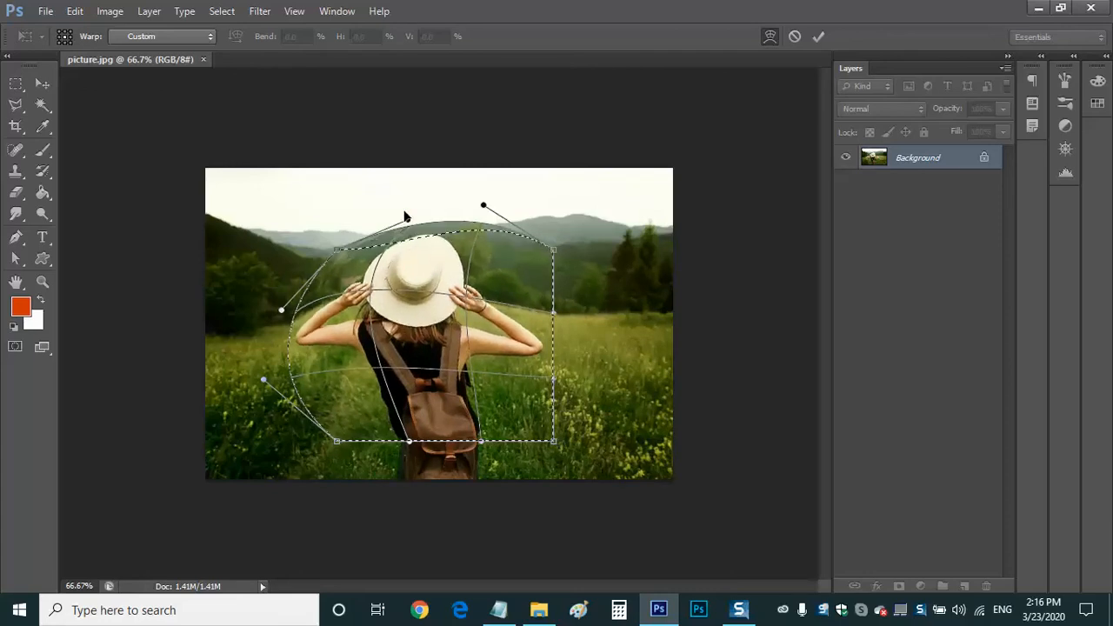
{"action": "left_click_drag", "start_coordinate": [404, 217], "coordinate": [398, 197]}
{"action": "left_click_drag", "start_coordinate": [558, 250], "coordinate": [574, 216]}
{"action": "left_click_drag", "start_coordinate": [560, 319], "coordinate": [637, 349]}
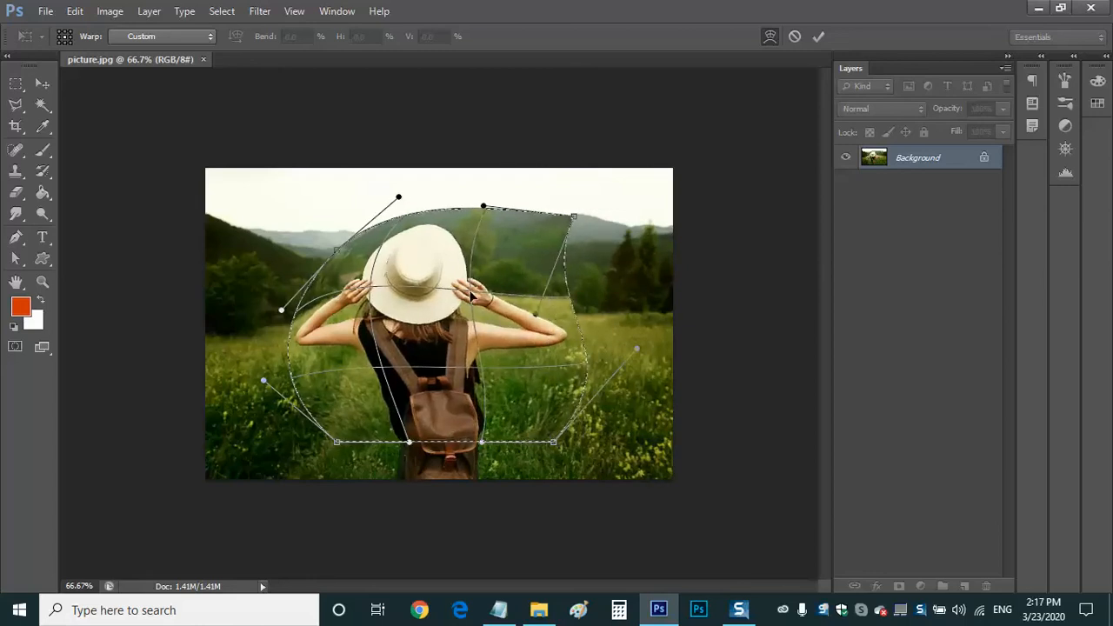
Step: Pull the warp mesh around the hat, arms and backpack to bend the figure, apply the warp, and undo it
{"action": "left_click_drag", "start_coordinate": [472, 296], "coordinate": [453, 313]}
{"action": "left_click_drag", "start_coordinate": [382, 375], "coordinate": [390, 367]}
{"action": "left_click_drag", "start_coordinate": [487, 386], "coordinate": [461, 353]}
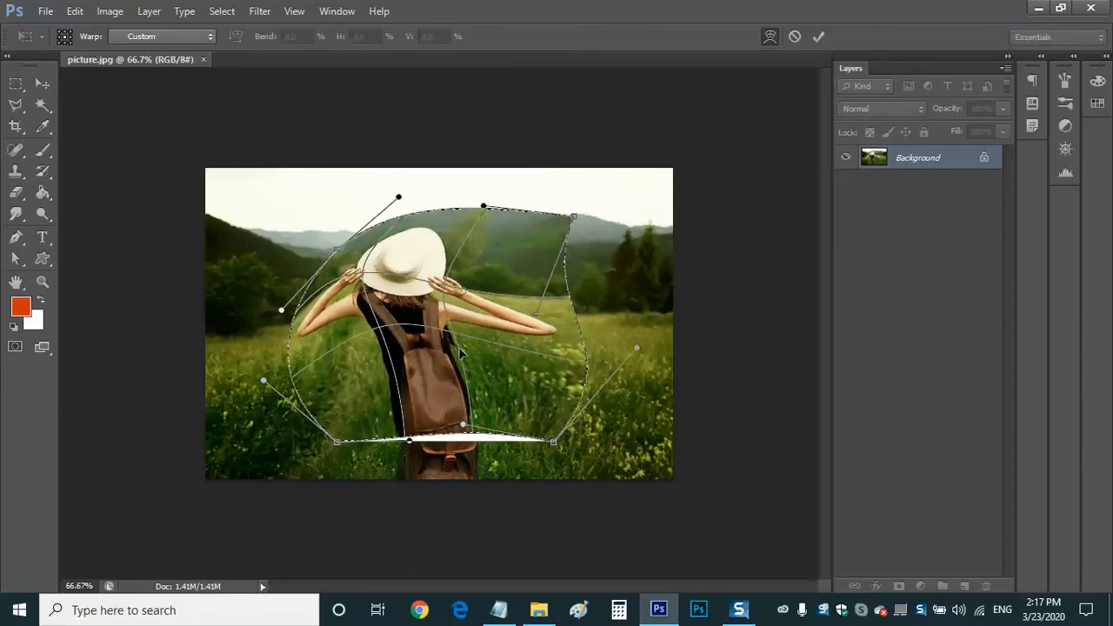
{"action": "key", "text": "Return"}
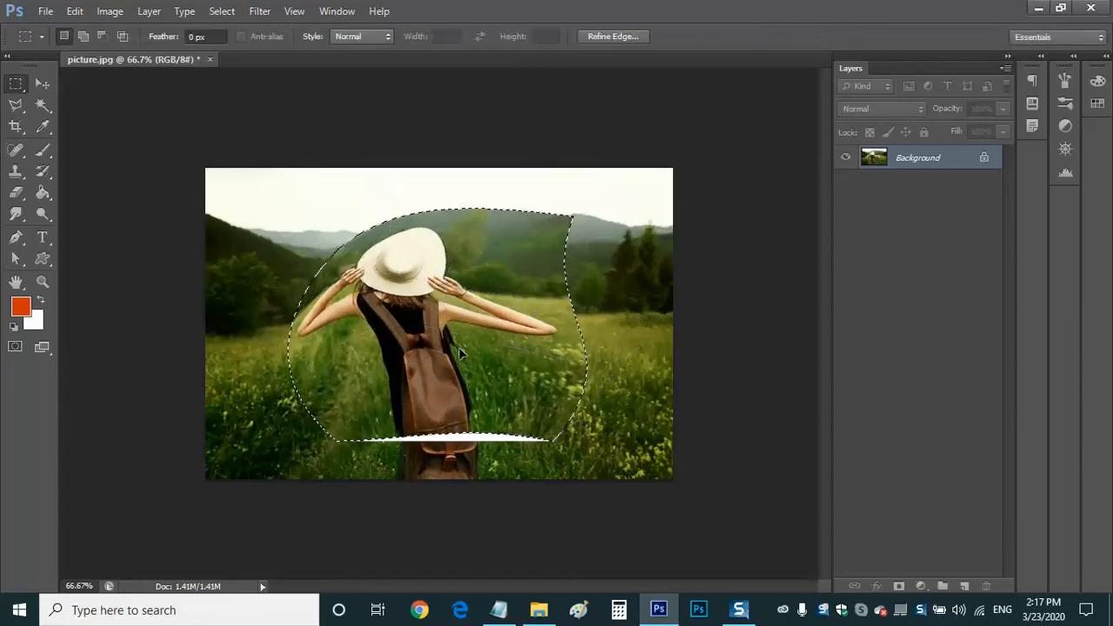
{"action": "left_click", "coordinate": [76, 12]}
{"action": "left_click", "coordinate": [121, 15]}
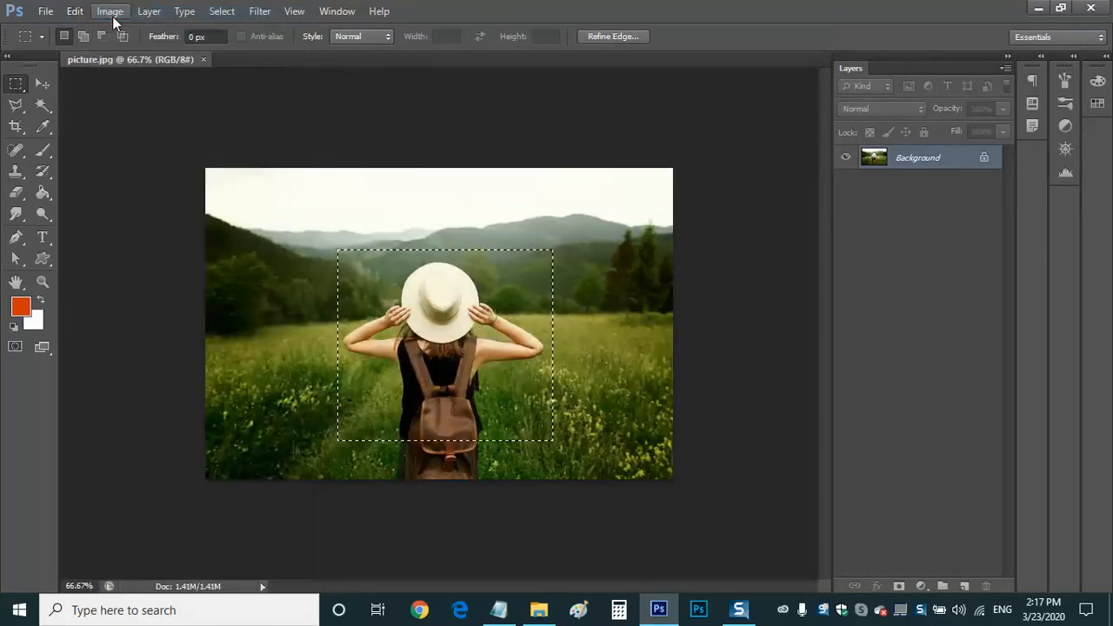
Step: Rotate the selected area by 180° with the preset Transform command, and undo the rotation
{"action": "left_click", "coordinate": [76, 14]}
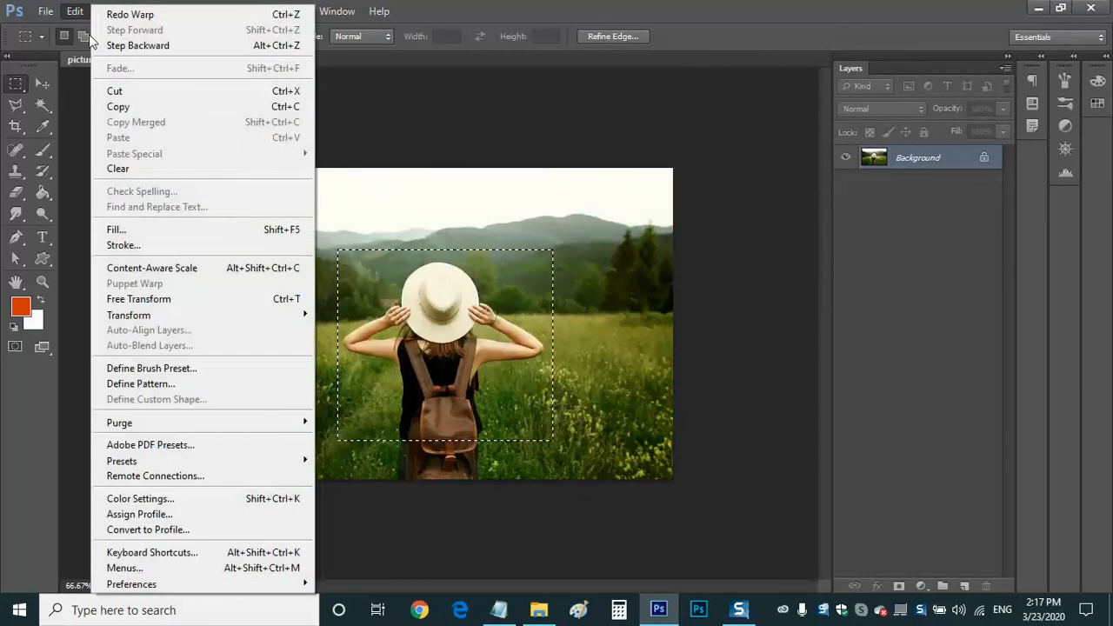
{"action": "mouse_move", "coordinate": [196, 311]}
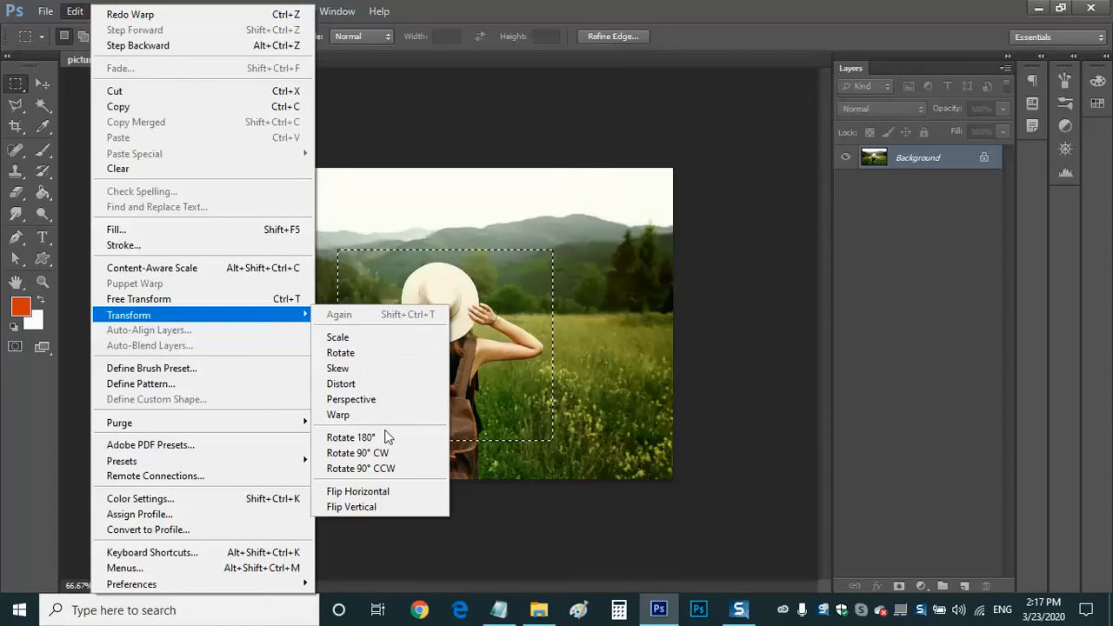
{"action": "left_click", "coordinate": [383, 438]}
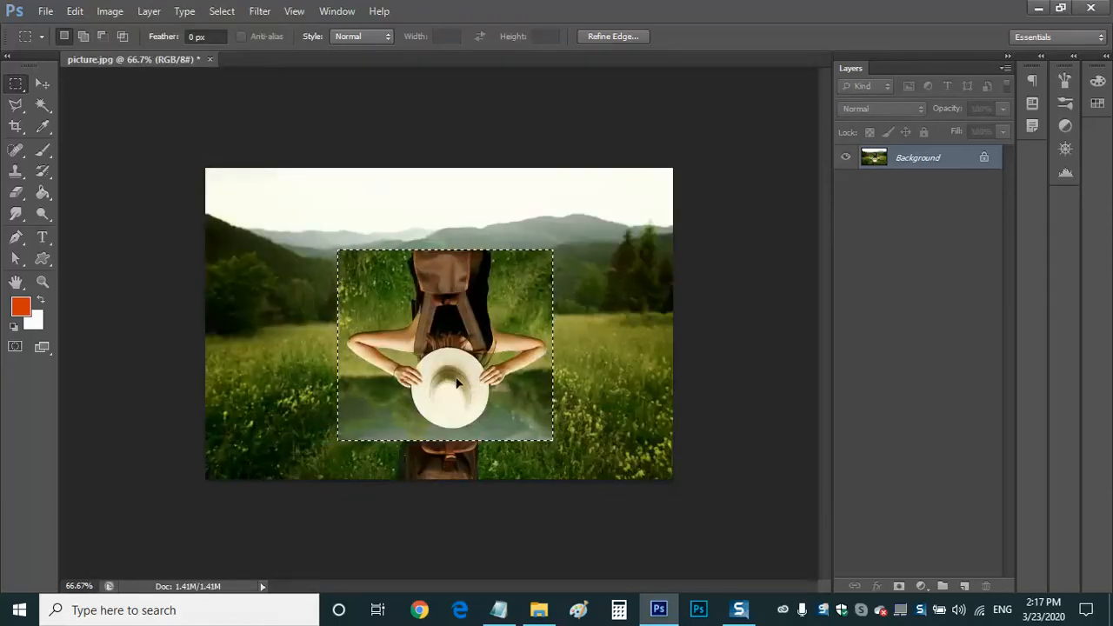
{"action": "left_click", "coordinate": [70, 12]}
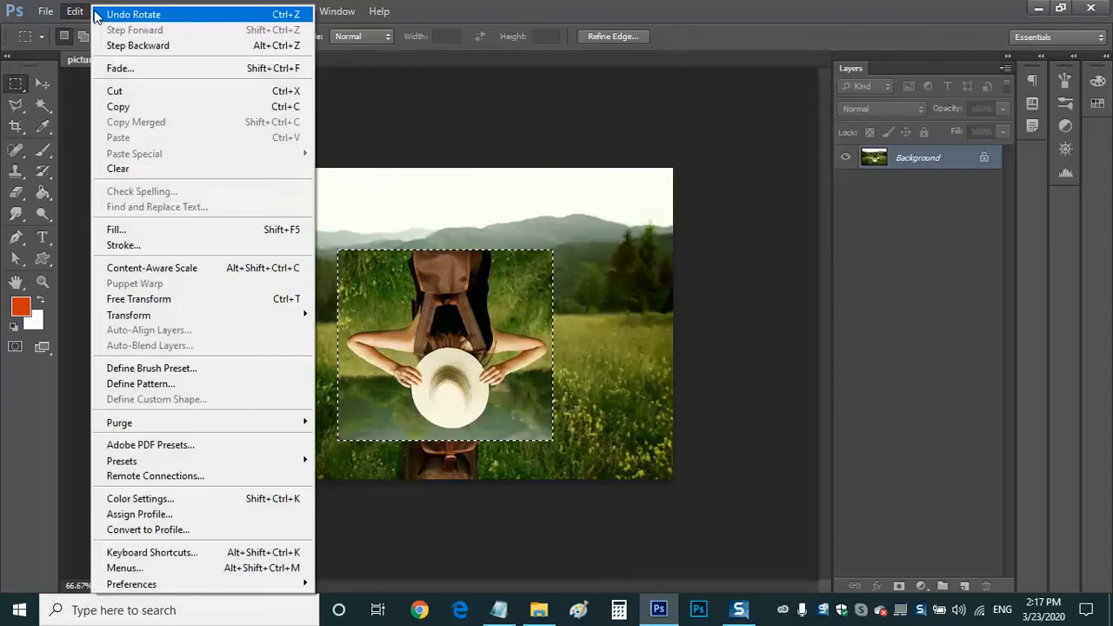
{"action": "left_click", "coordinate": [109, 14]}
Step: Rotate the selected area 90° clockwise with the preset Transform command, and undo the rotation
{"action": "left_click", "coordinate": [70, 13]}
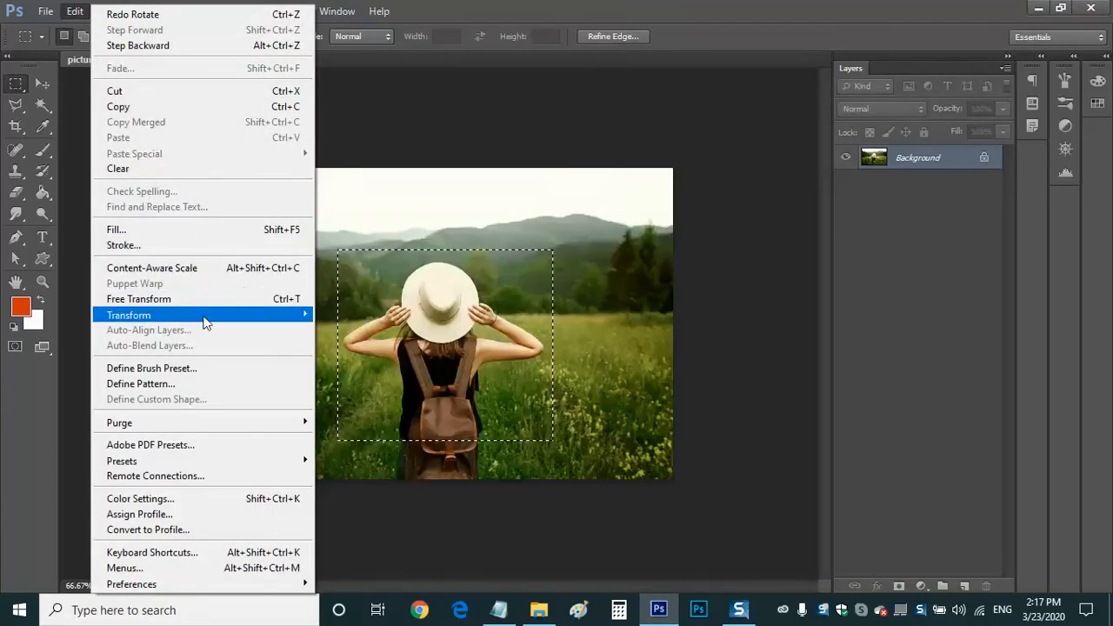
{"action": "mouse_move", "coordinate": [203, 316]}
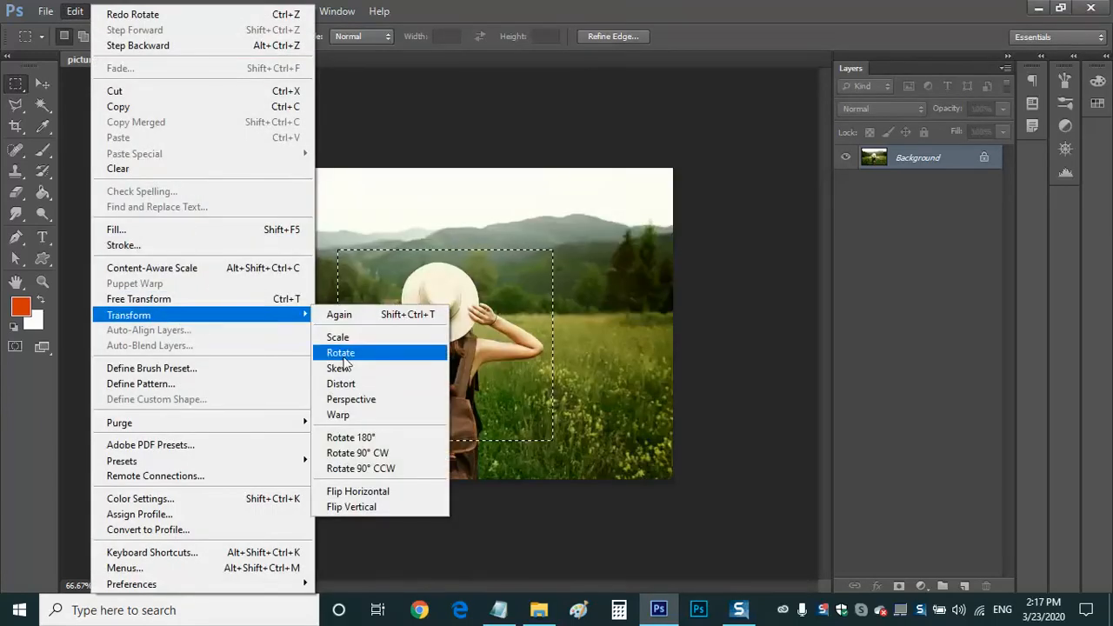
{"action": "left_click", "coordinate": [388, 453]}
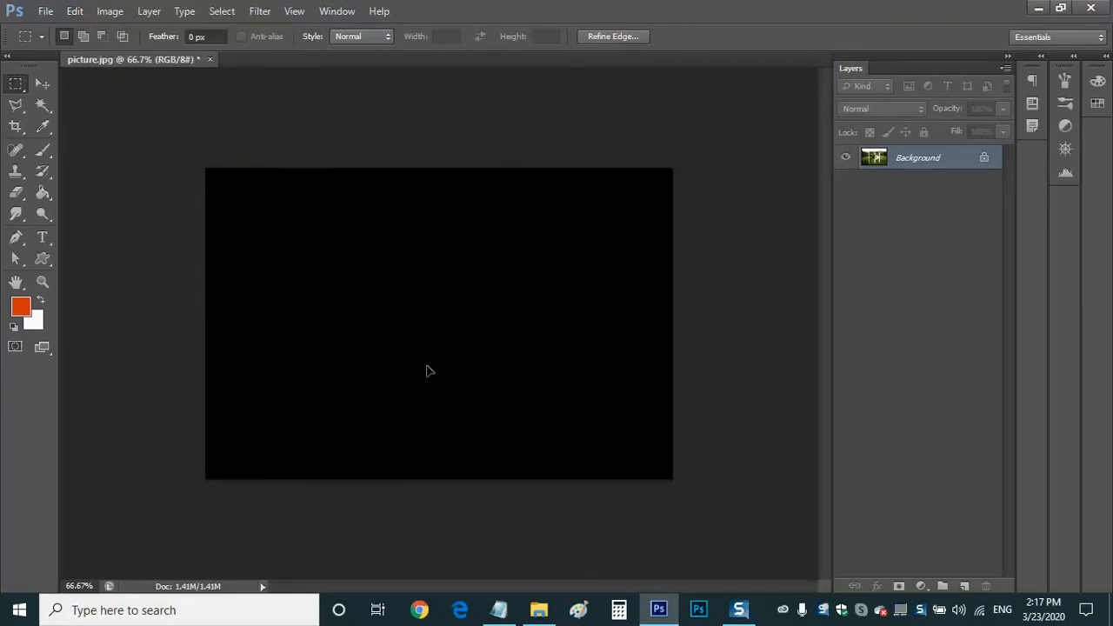
{"action": "left_click", "coordinate": [71, 10]}
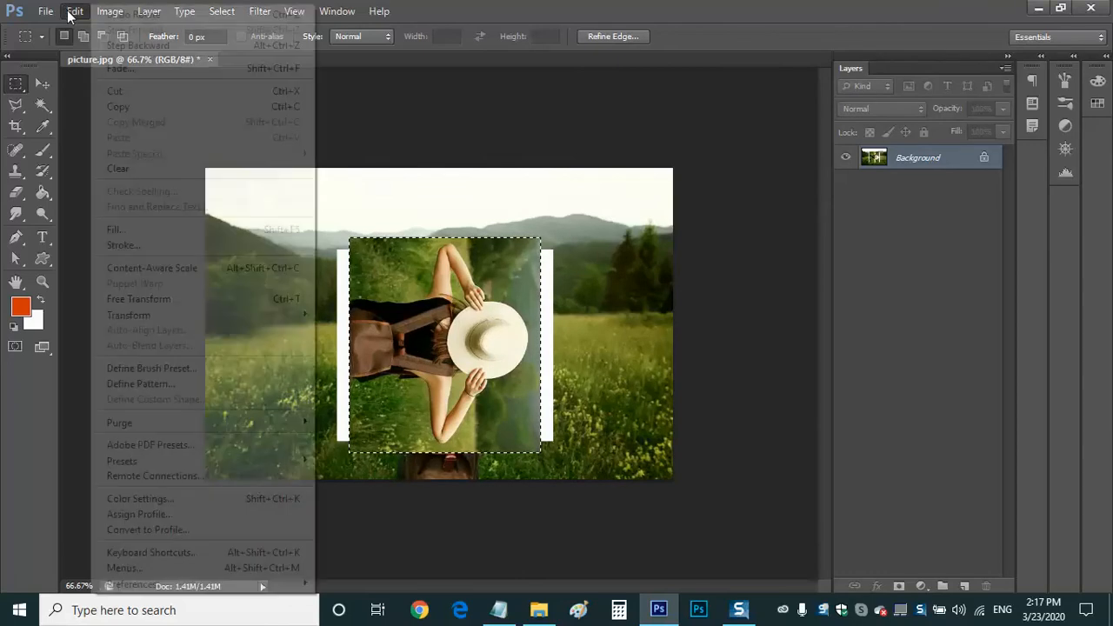
{"action": "left_click", "coordinate": [95, 15]}
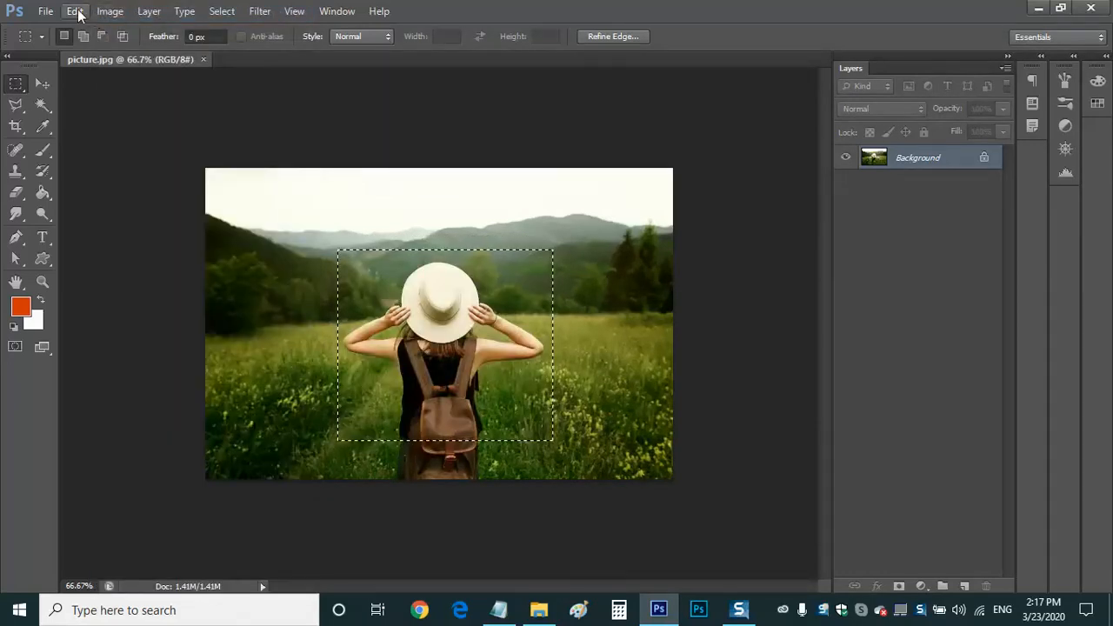
Step: Rotate the selected area 90° counterclockwise with the preset Transform command, and undo the rotation
{"action": "left_click", "coordinate": [75, 12]}
{"action": "mouse_move", "coordinate": [199, 316]}
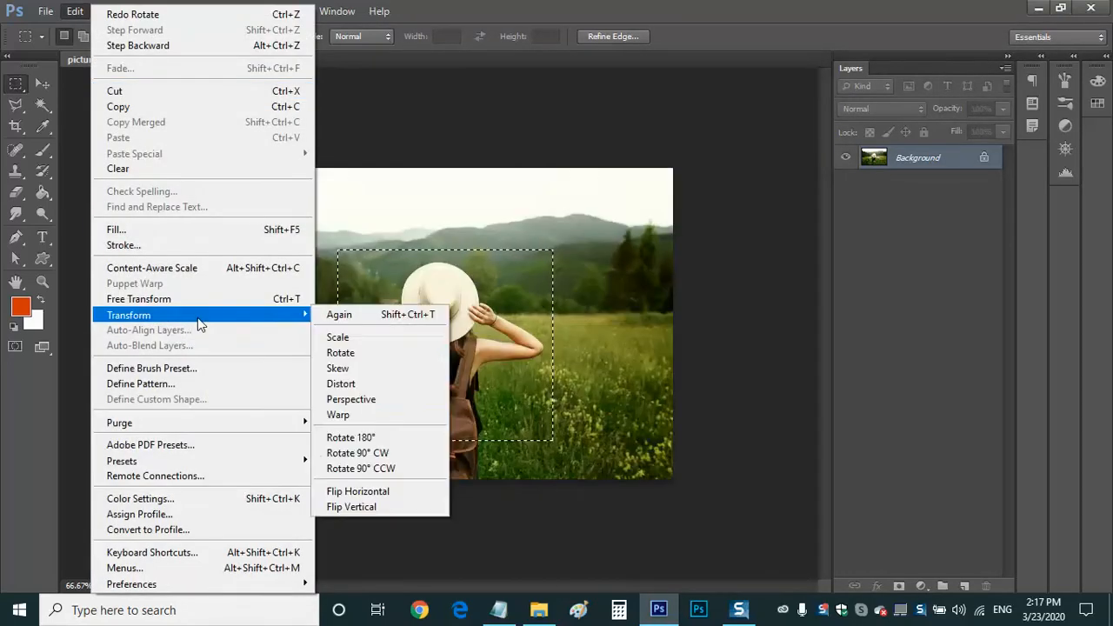
{"action": "left_click", "coordinate": [387, 468]}
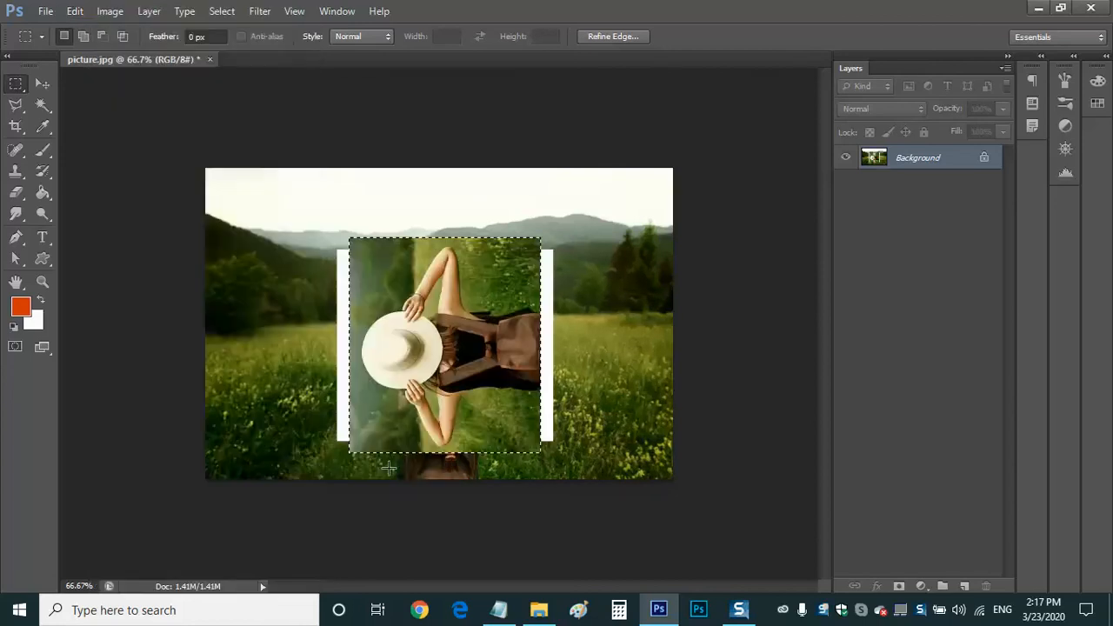
{"action": "left_click", "coordinate": [75, 10]}
{"action": "left_click", "coordinate": [102, 15]}
Step: Flip the selected area horizontally, and flip it horizontally a second time to restore its original orientation
{"action": "left_click", "coordinate": [75, 11]}
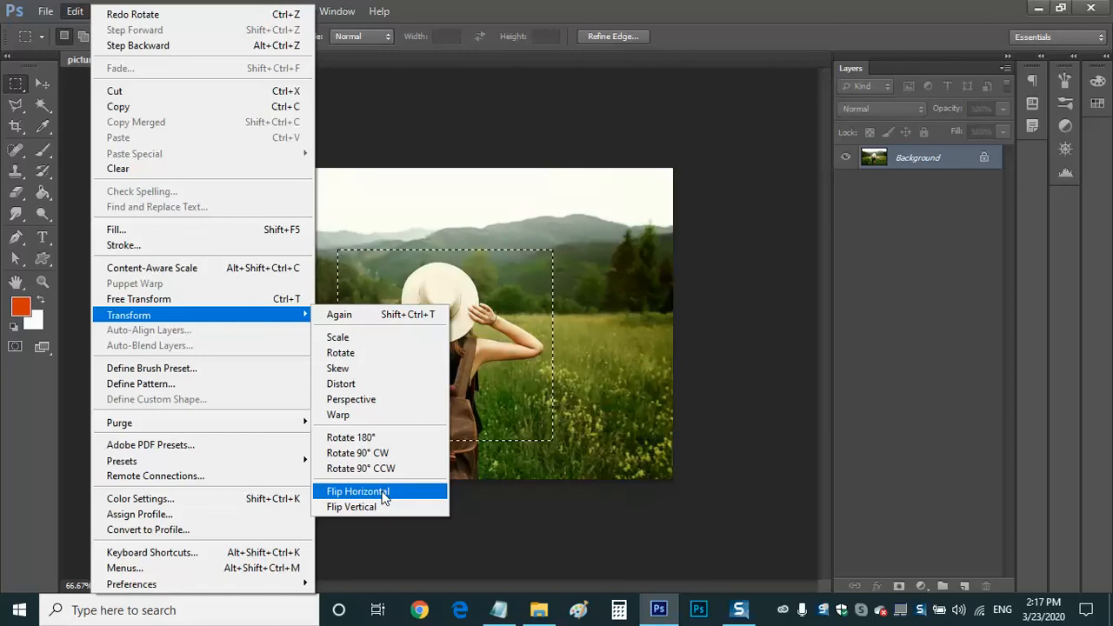
{"action": "left_click", "coordinate": [383, 492]}
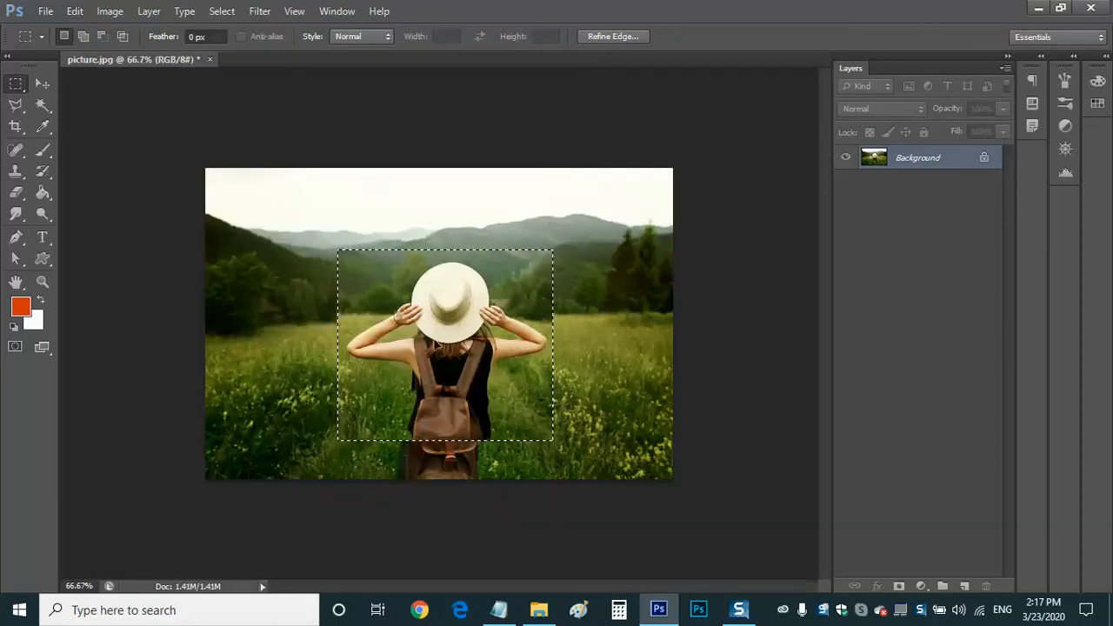
{"action": "left_click", "coordinate": [74, 10]}
{"action": "mouse_move", "coordinate": [194, 317]}
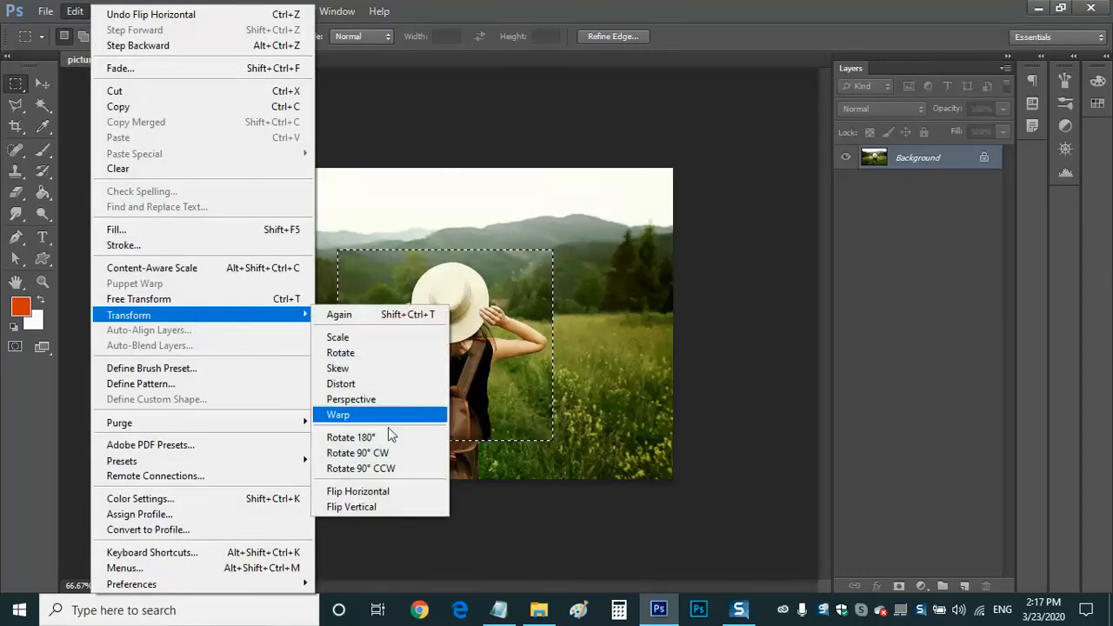
{"action": "left_click", "coordinate": [383, 492]}
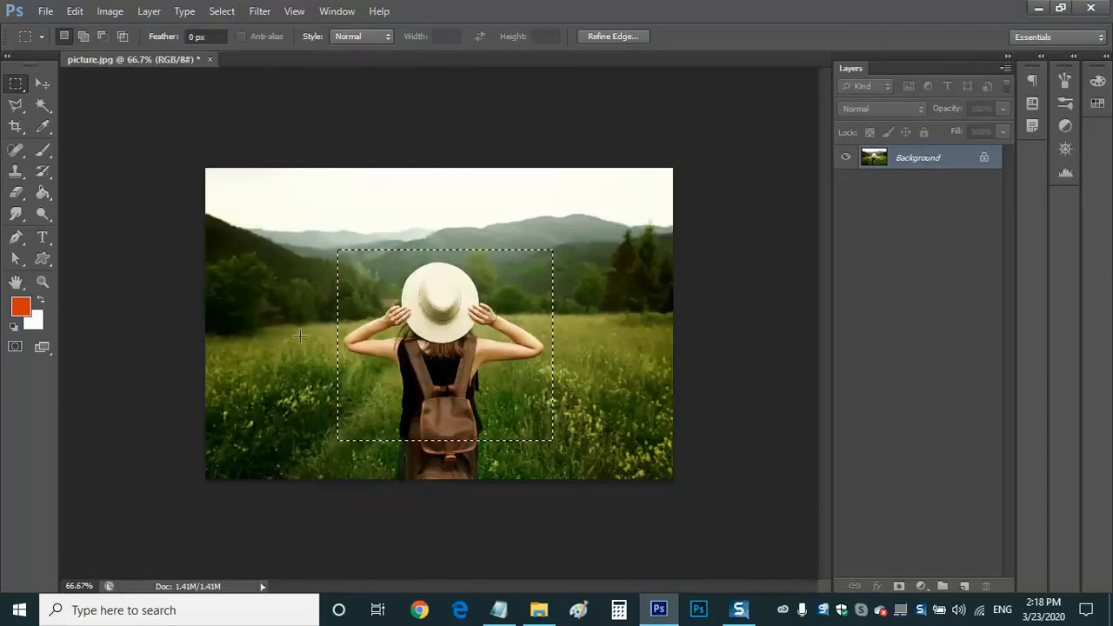
Step: Flip the selected area vertically, and undo the flip
{"action": "left_click", "coordinate": [73, 12]}
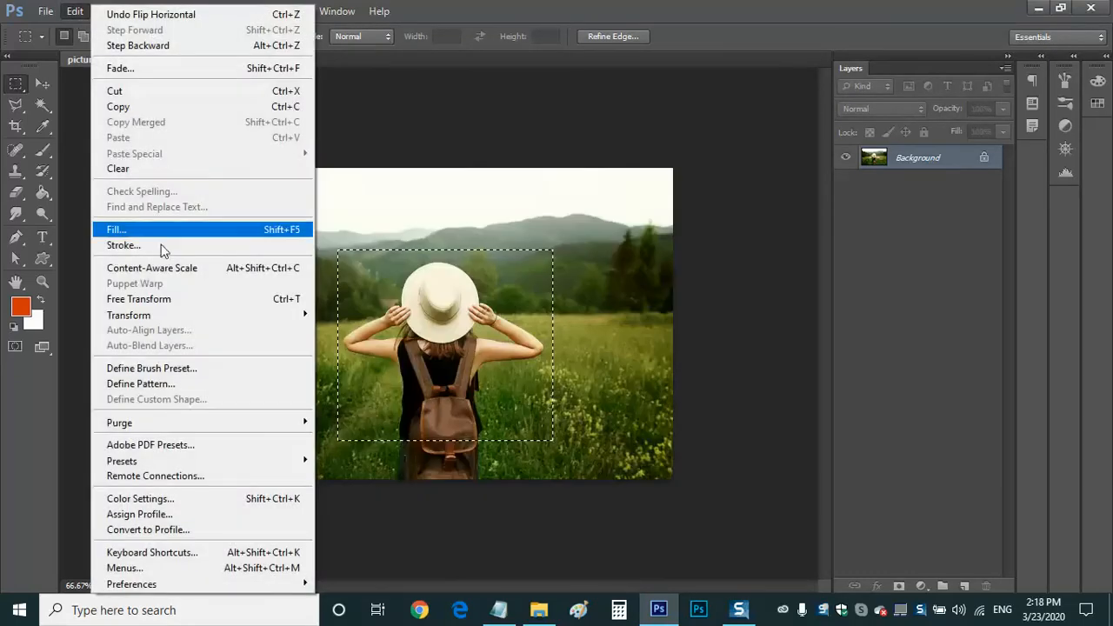
{"action": "mouse_move", "coordinate": [165, 314]}
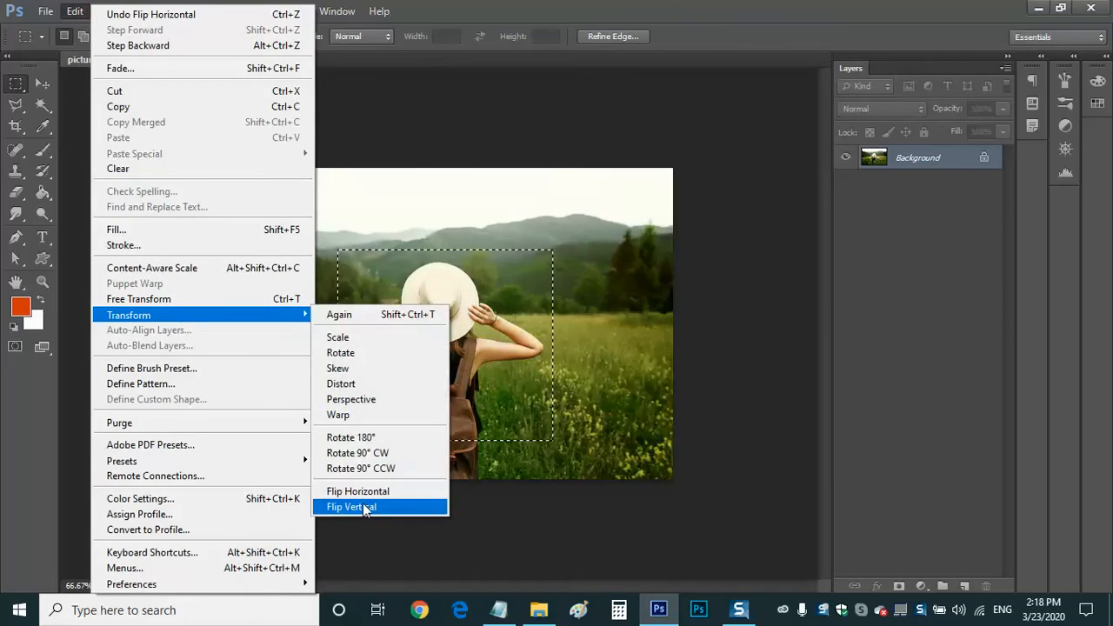
{"action": "left_click", "coordinate": [362, 503]}
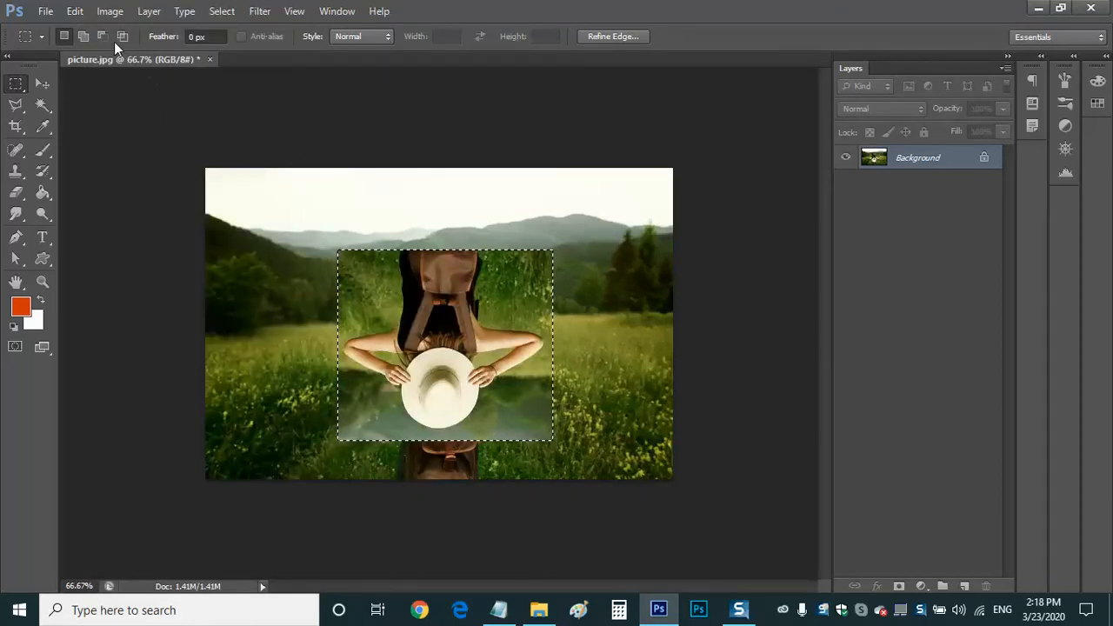
{"action": "left_click", "coordinate": [74, 10]}
{"action": "left_click", "coordinate": [101, 15]}
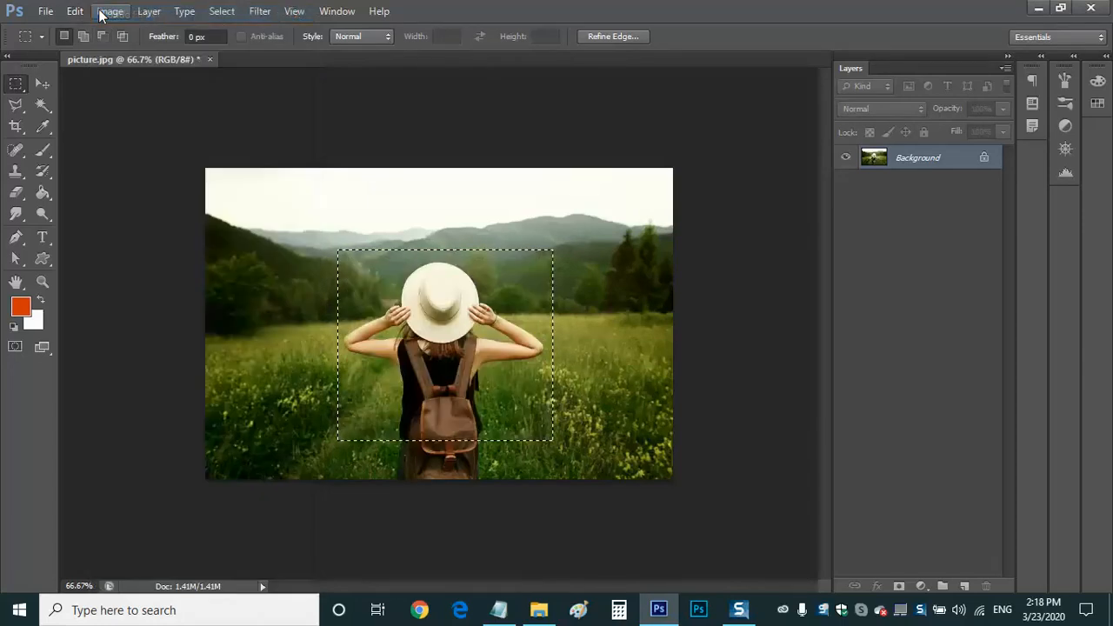
Step: Deselect the current area and check whether the Transform commands are available without a selection
{"action": "left_click", "coordinate": [222, 11]}
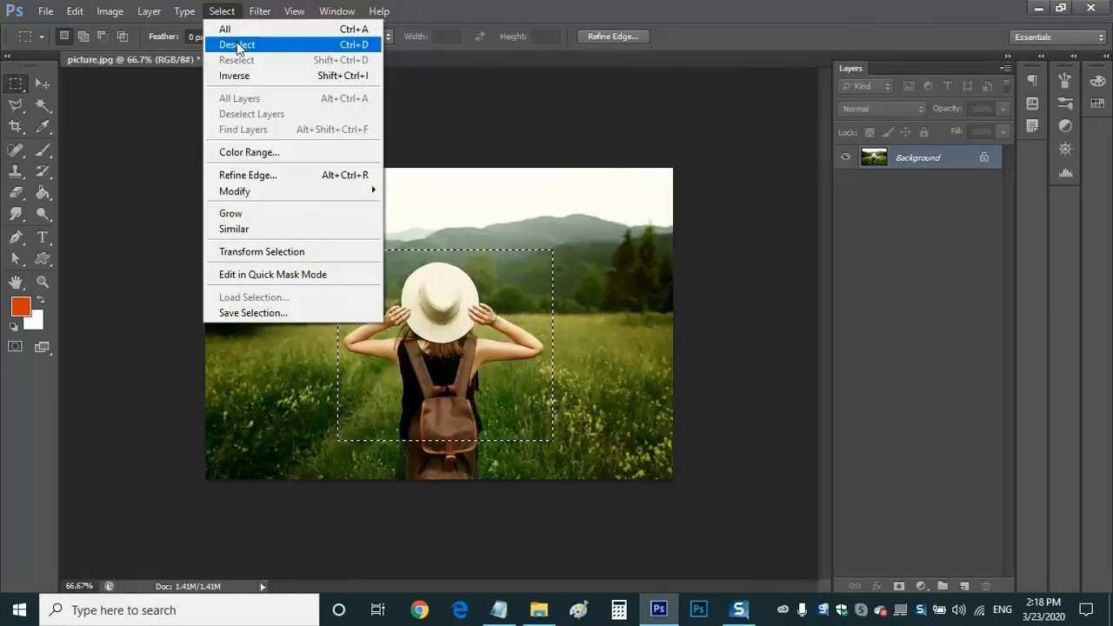
{"action": "left_click", "coordinate": [236, 45]}
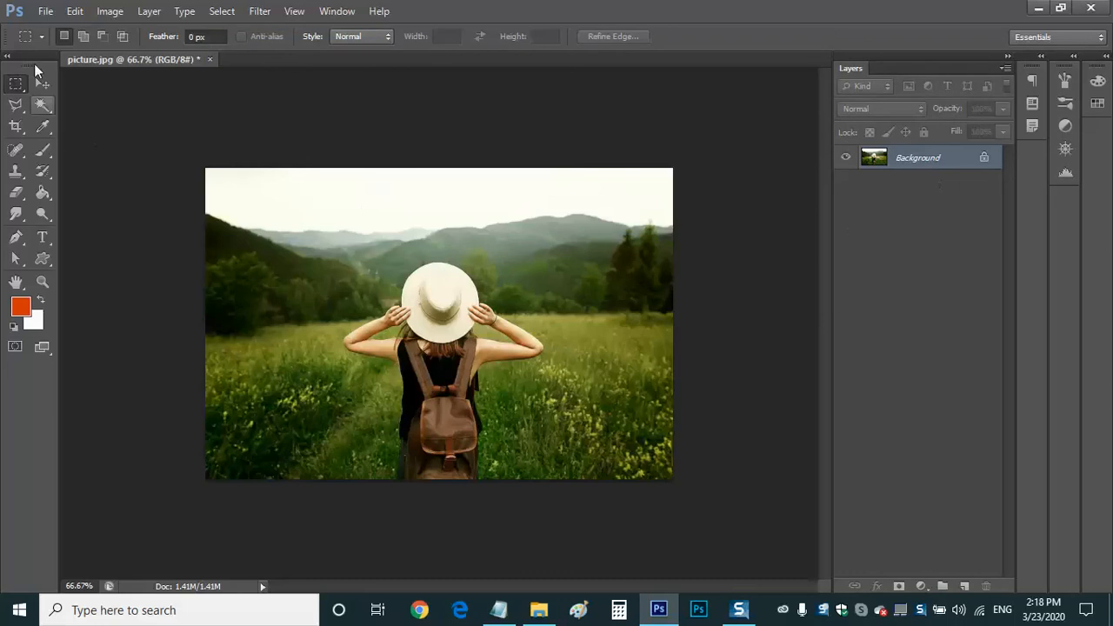
{"action": "left_click", "coordinate": [74, 12]}
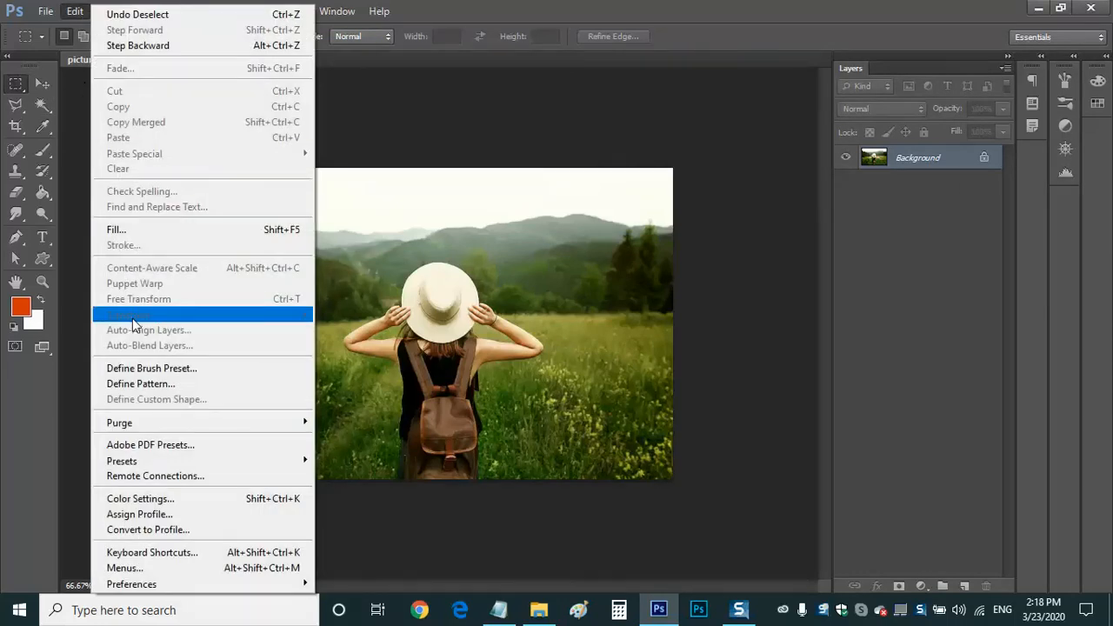
{"action": "left_click", "coordinate": [75, 11]}
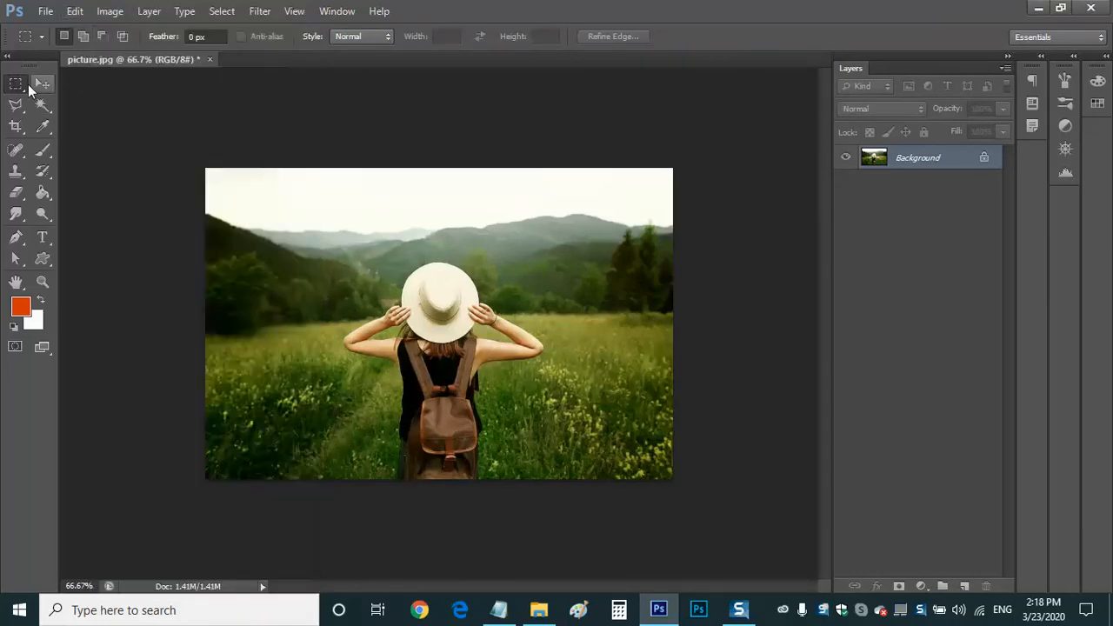
Step: Draw a rectangular selection around the woman's hat, arms and backpack, and check the Transform commands available for it
{"action": "left_click_drag", "start_coordinate": [328, 228], "coordinate": [564, 452]}
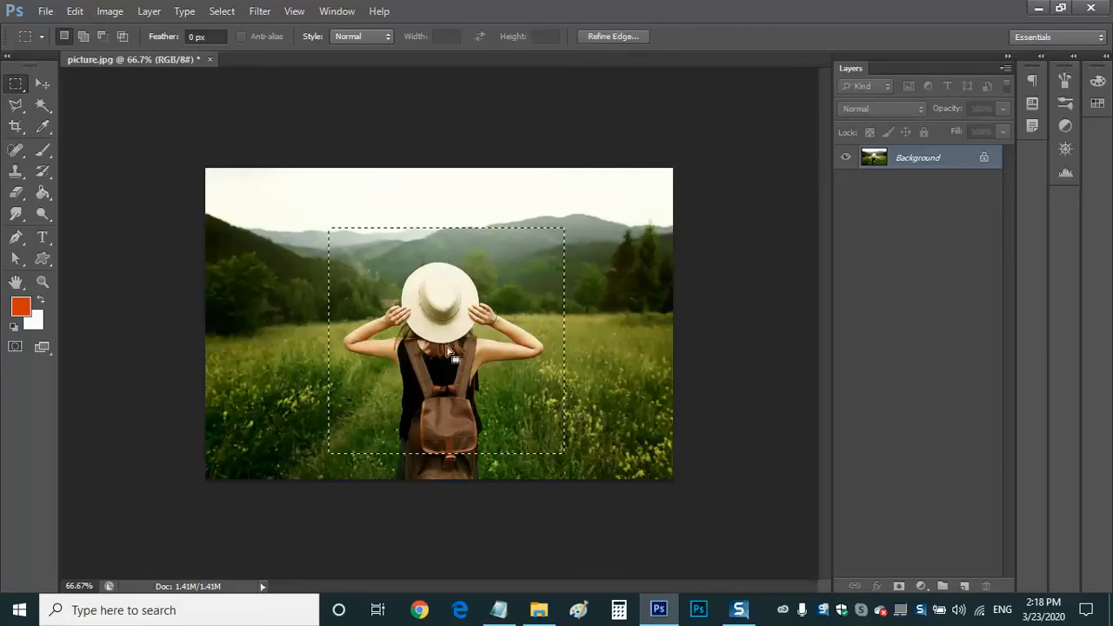
{"action": "left_click", "coordinate": [75, 11]}
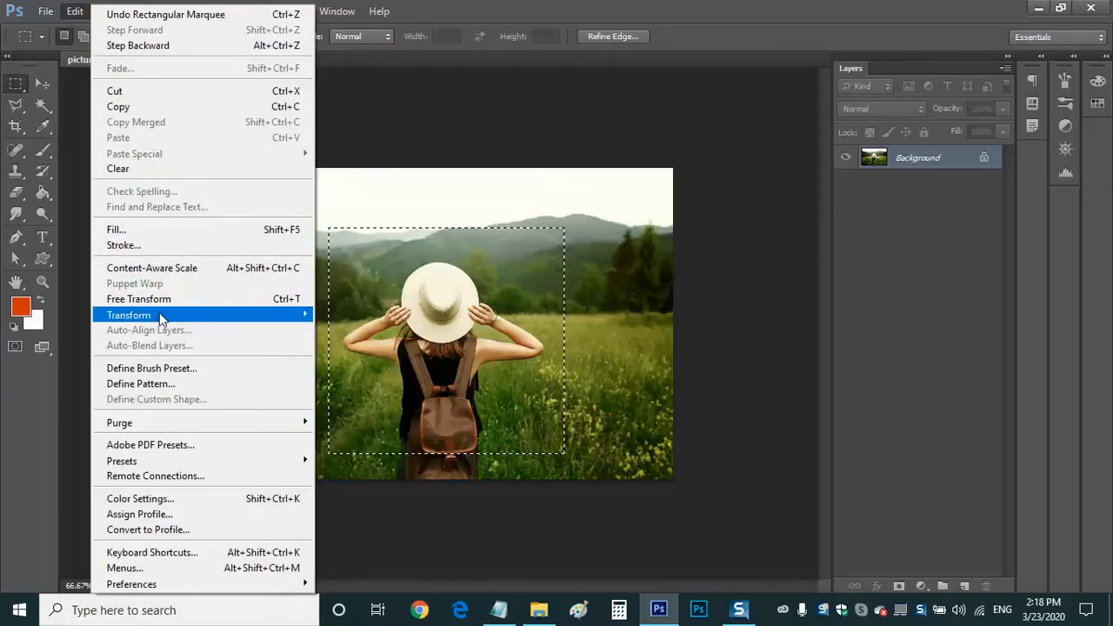
{"action": "mouse_move", "coordinate": [159, 312]}
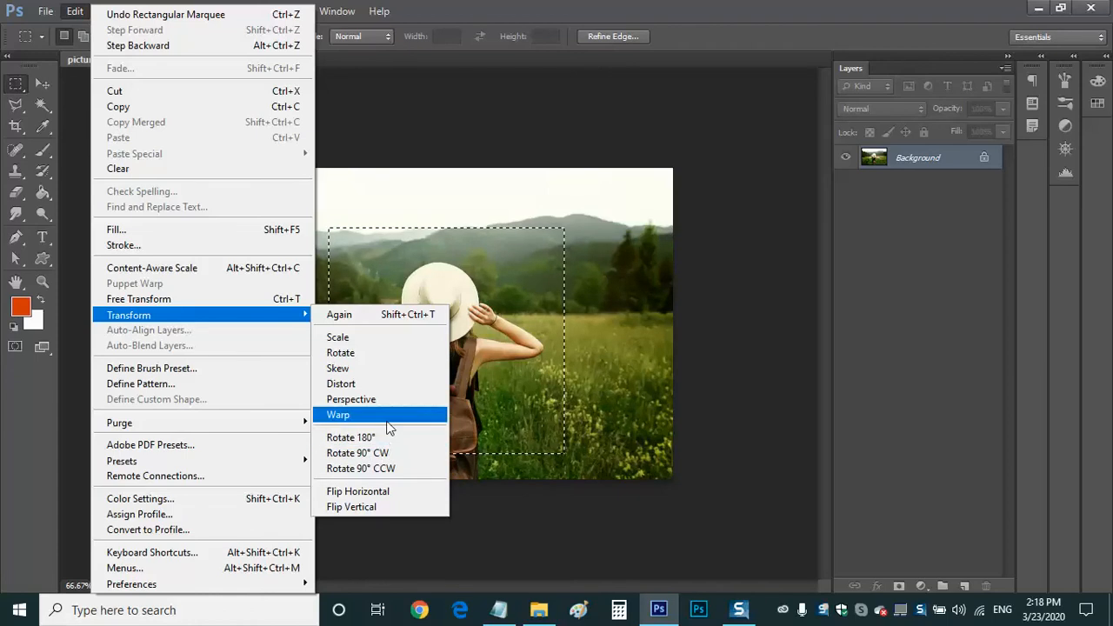
{"action": "left_click", "coordinate": [75, 12]}
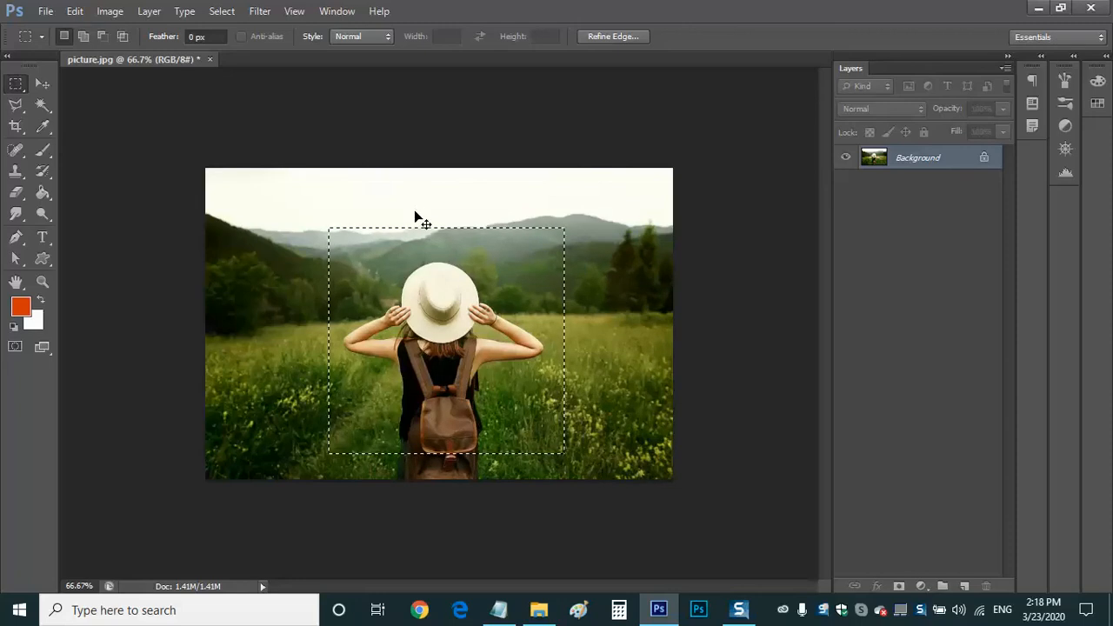
Step: Free Transform the selected area to about 124% width and 117% height, rotate it about 39° clockwise, apply it, and undo the transformation
{"action": "key", "text": "ctrl+t"}
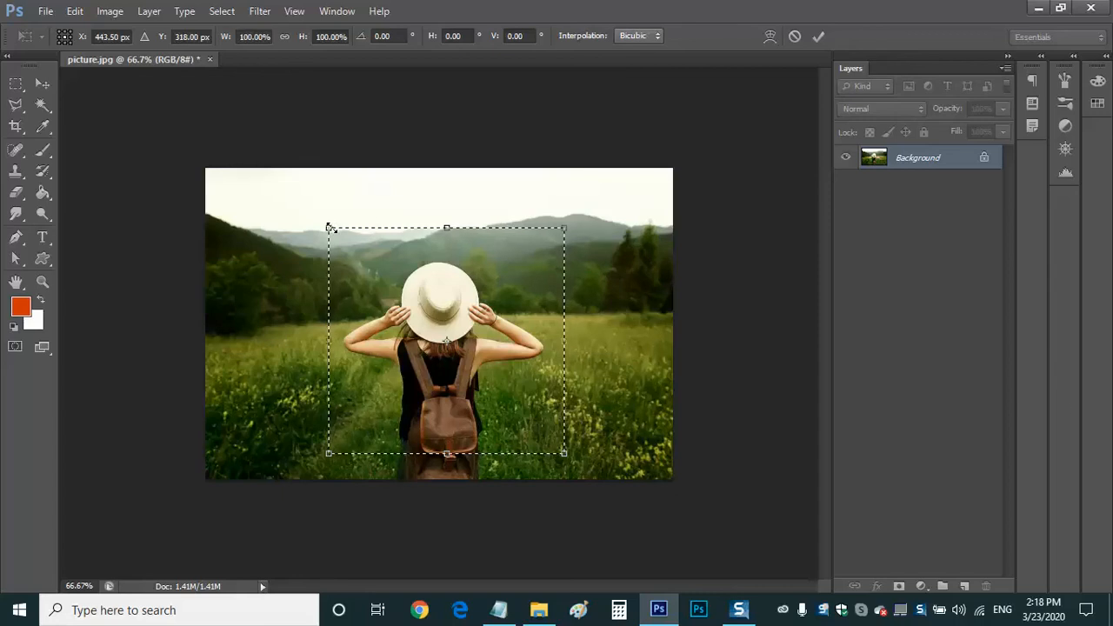
{"action": "left_click_drag", "start_coordinate": [331, 229], "coordinate": [273, 190]}
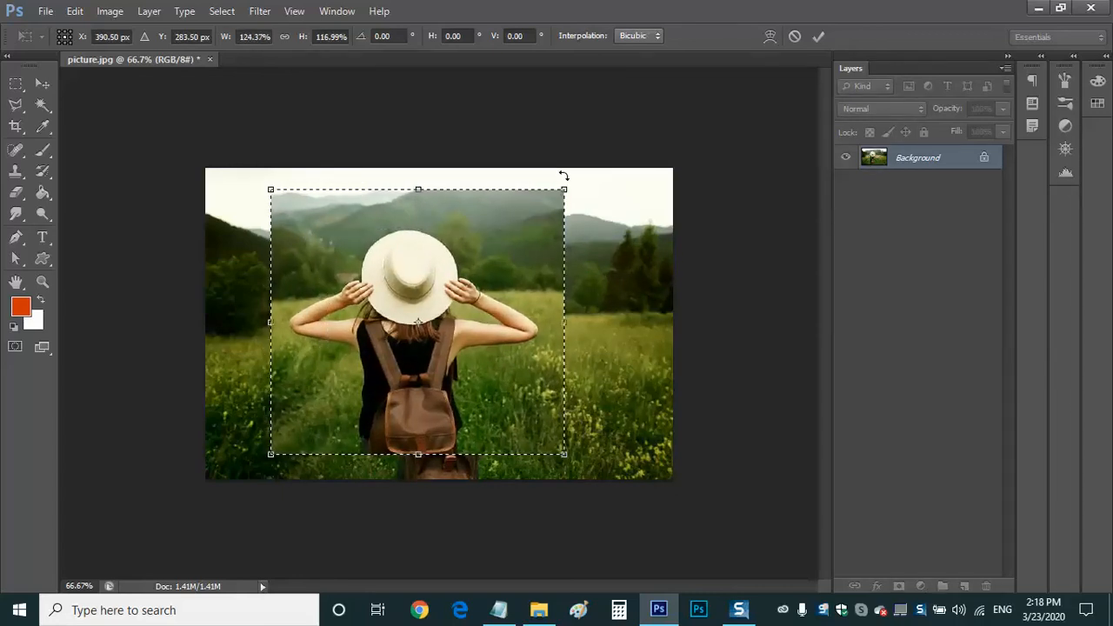
{"action": "left_click_drag", "start_coordinate": [575, 178], "coordinate": [598, 314]}
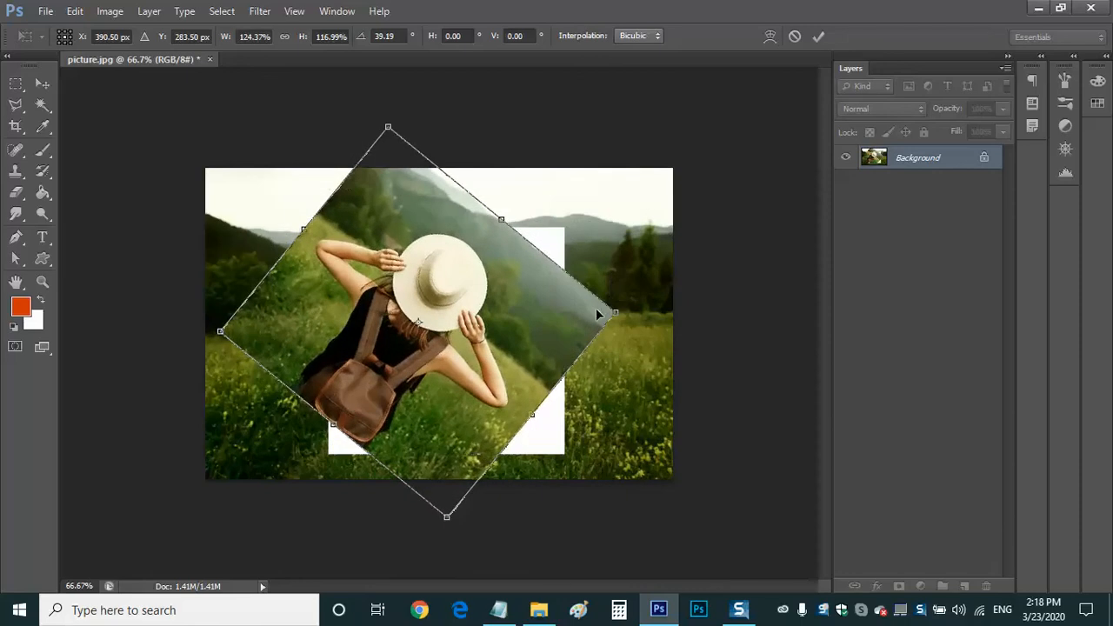
{"action": "key", "text": "Return"}
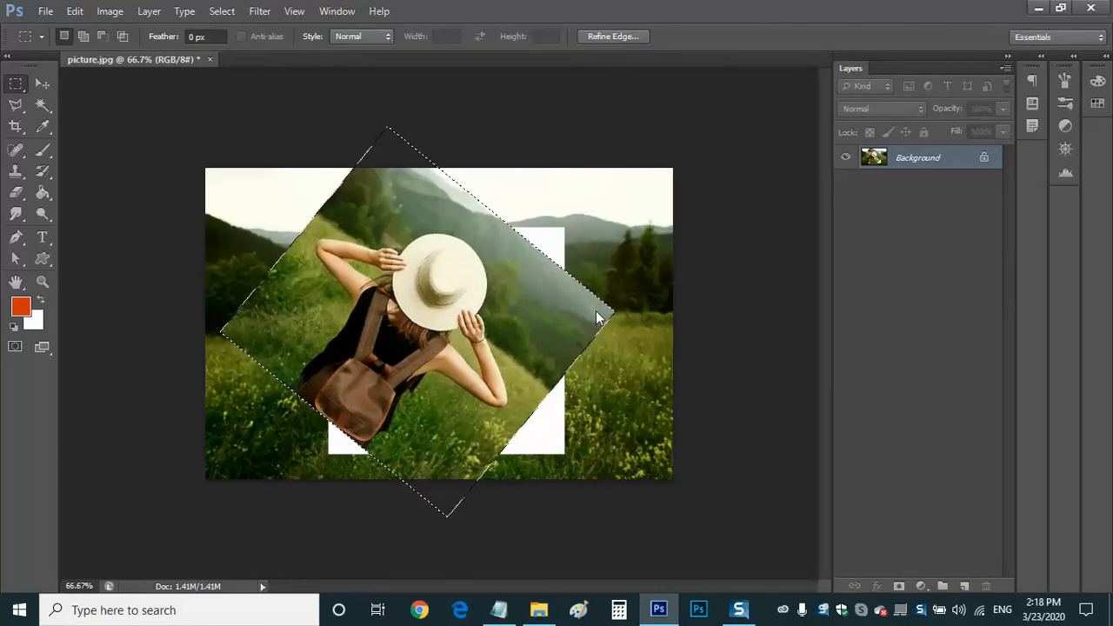
{"action": "left_click", "coordinate": [74, 10]}
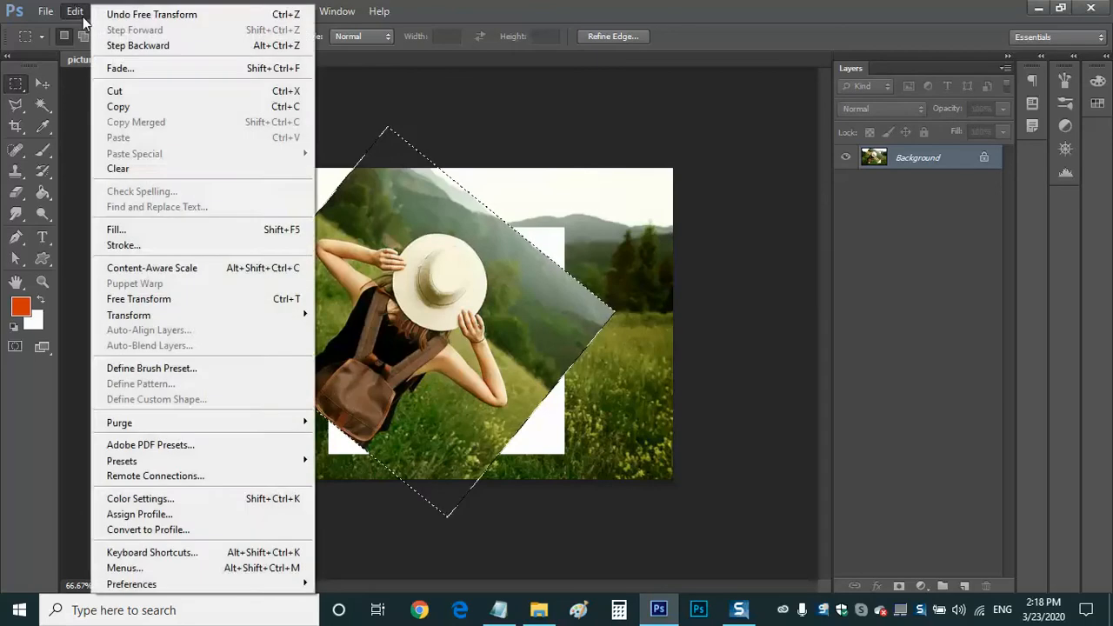
{"action": "left_click", "coordinate": [110, 15]}
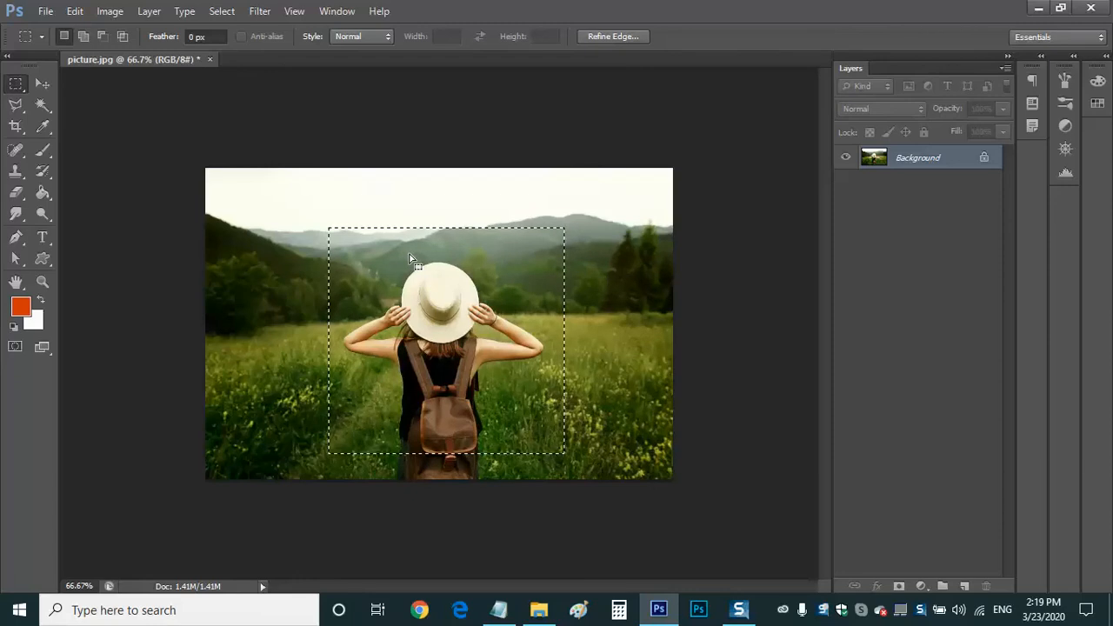
{"action": "left_click", "coordinate": [83, 16]}
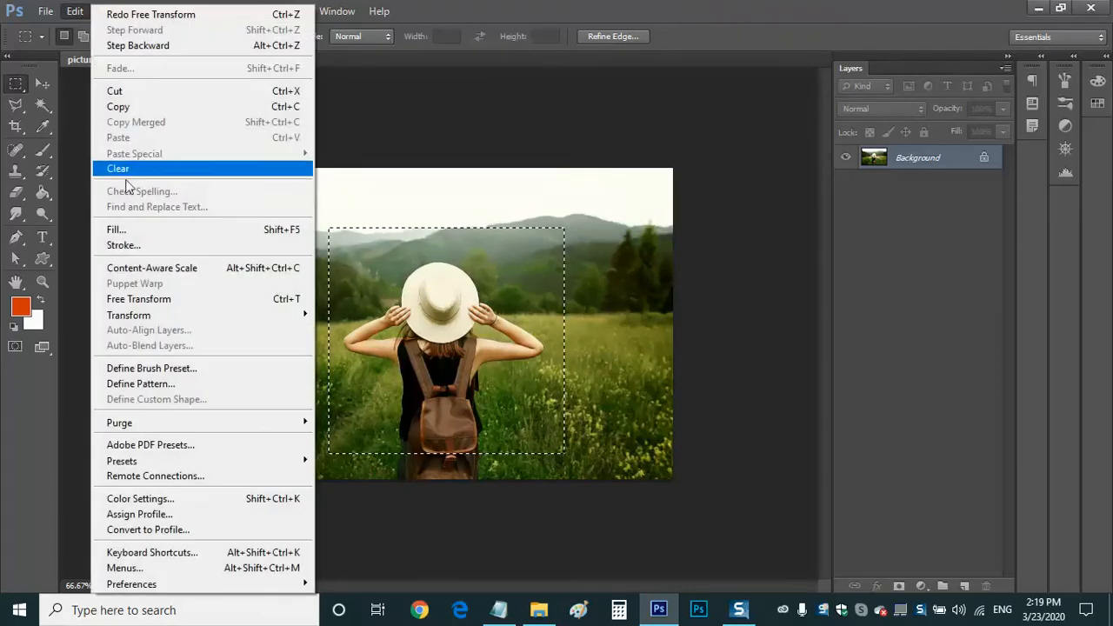
{"action": "mouse_move", "coordinate": [169, 315]}
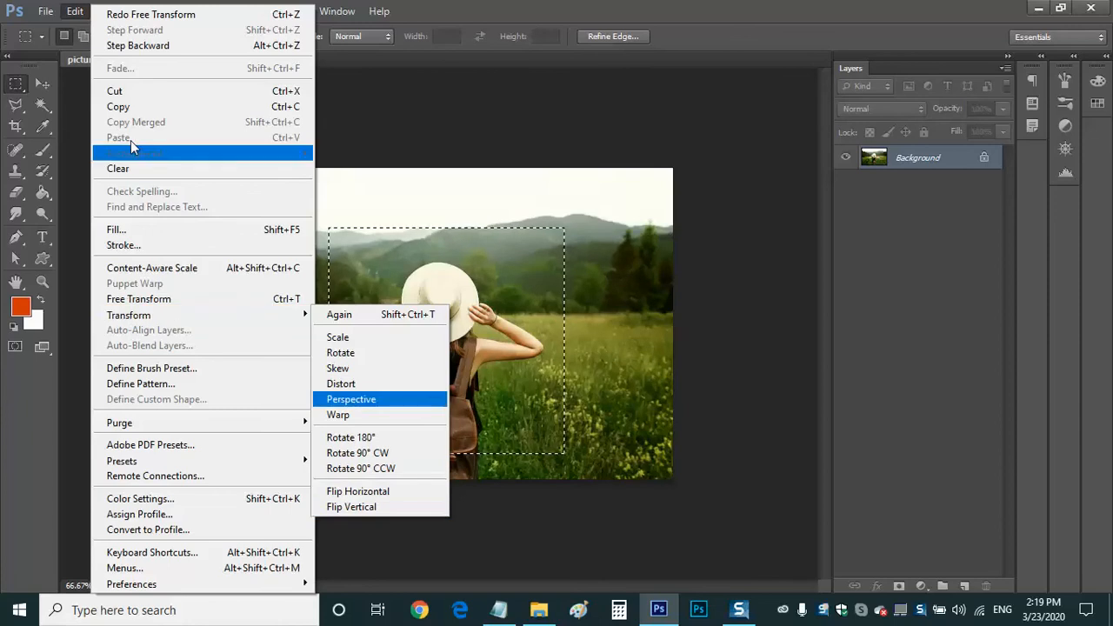
{"action": "left_click", "coordinate": [70, 11]}
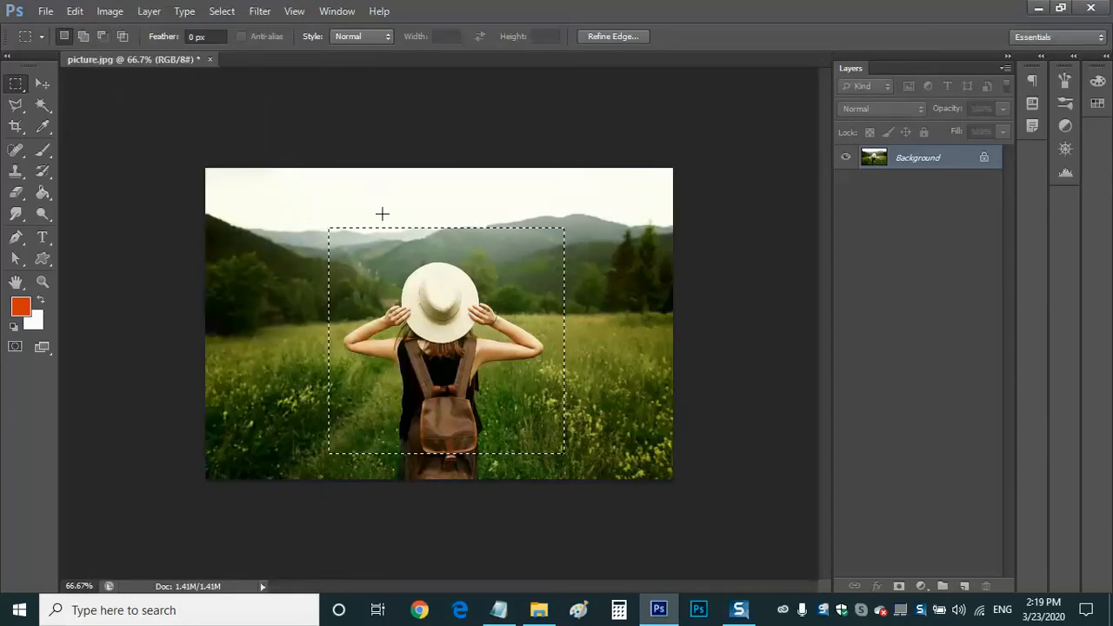